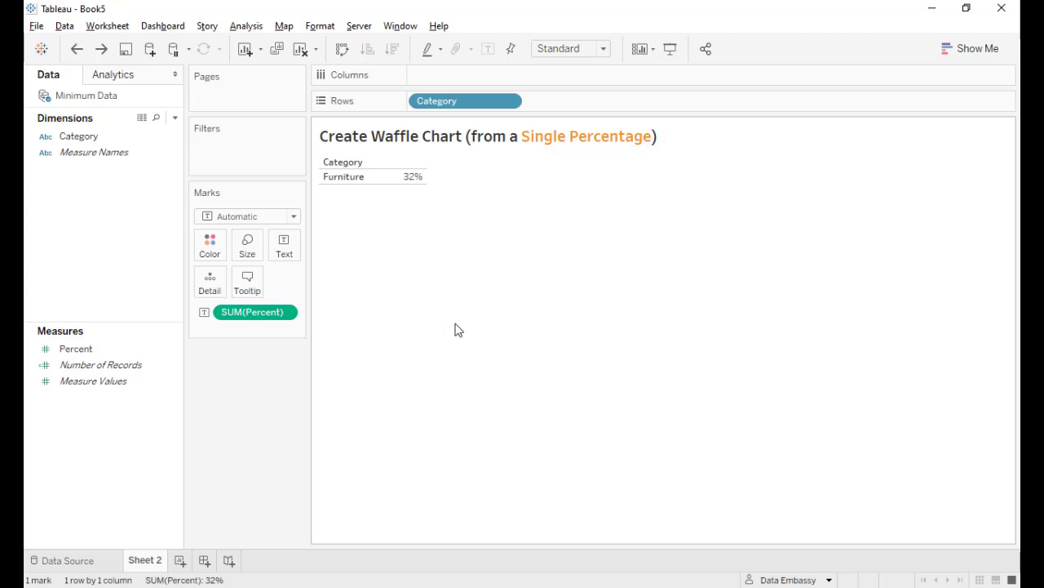
- Preview the raw rows of the Minimum Data source, then close the preview
right_click(408, 341)
left_click(440, 384)
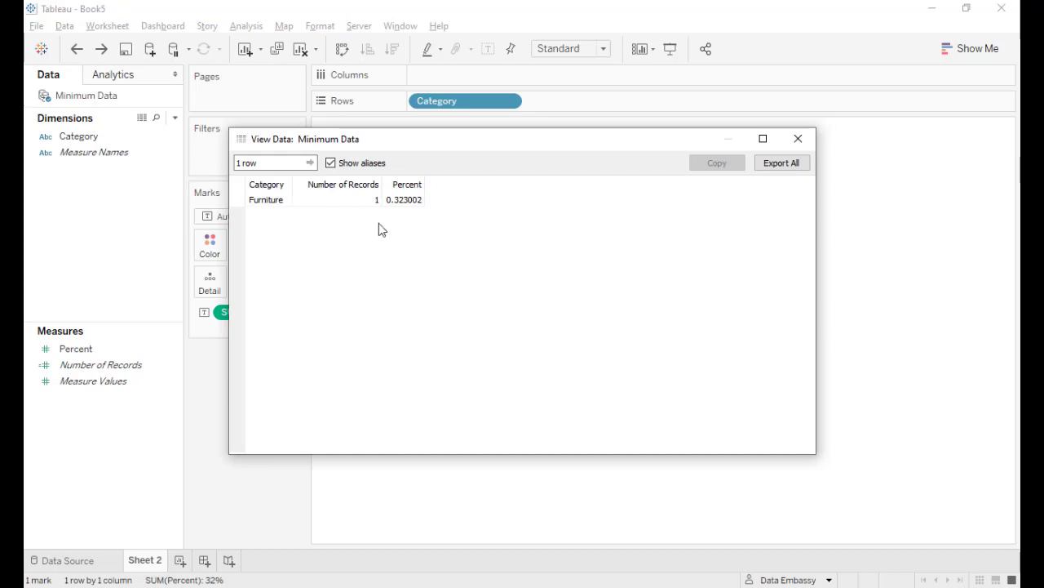
left_click(898, 200)
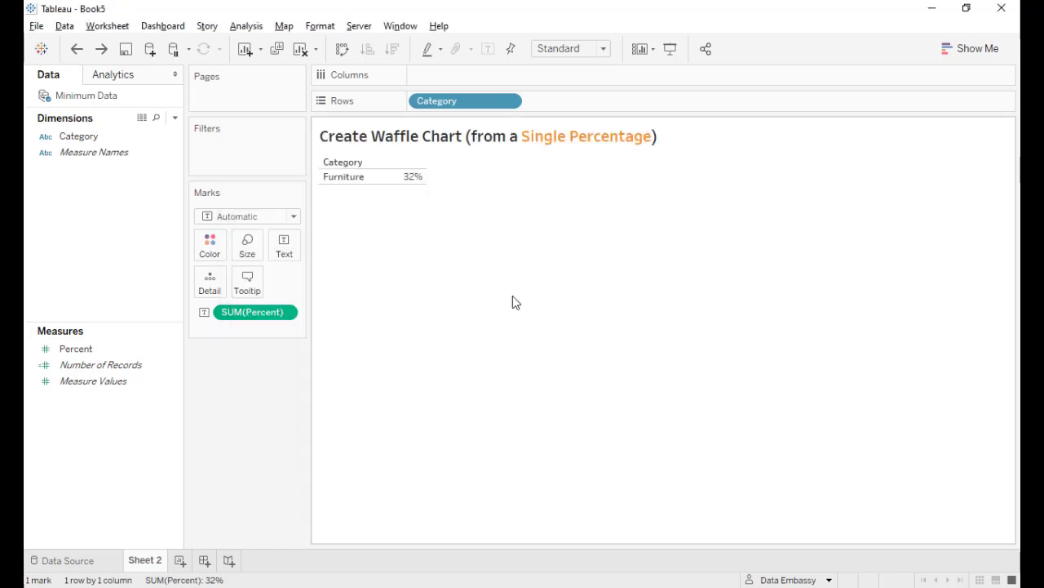
- Union Minimum Data.txt with itself on the data source page and return to Sheet 2
double_click(109, 104)
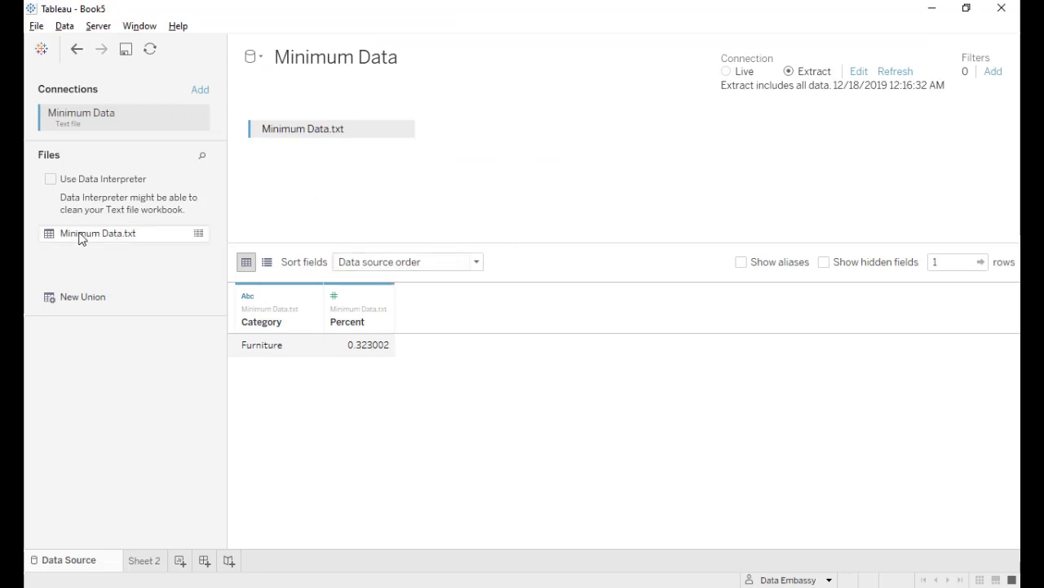
left_click_drag(49, 236, 326, 149)
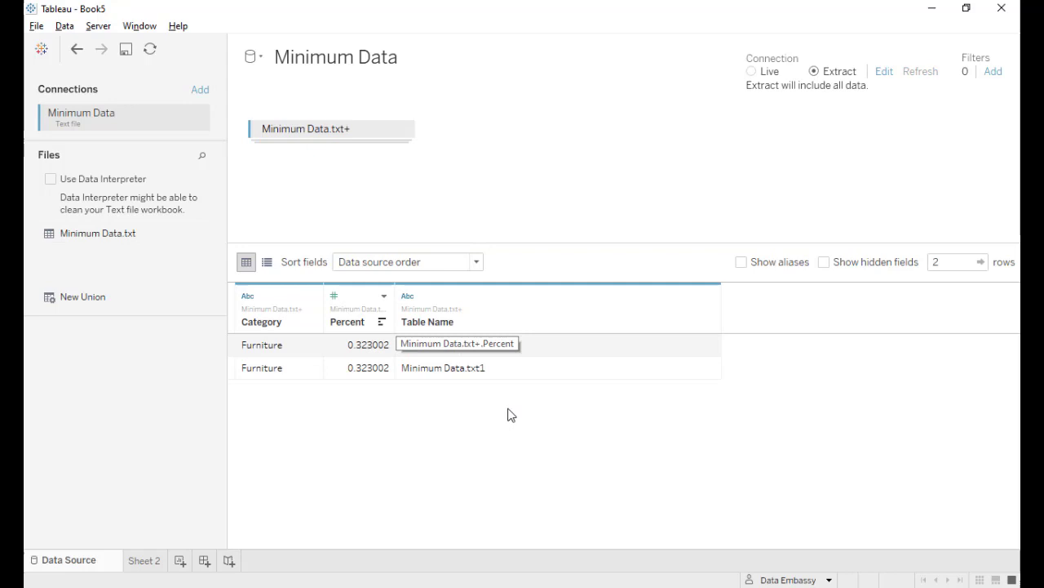
left_click(146, 560)
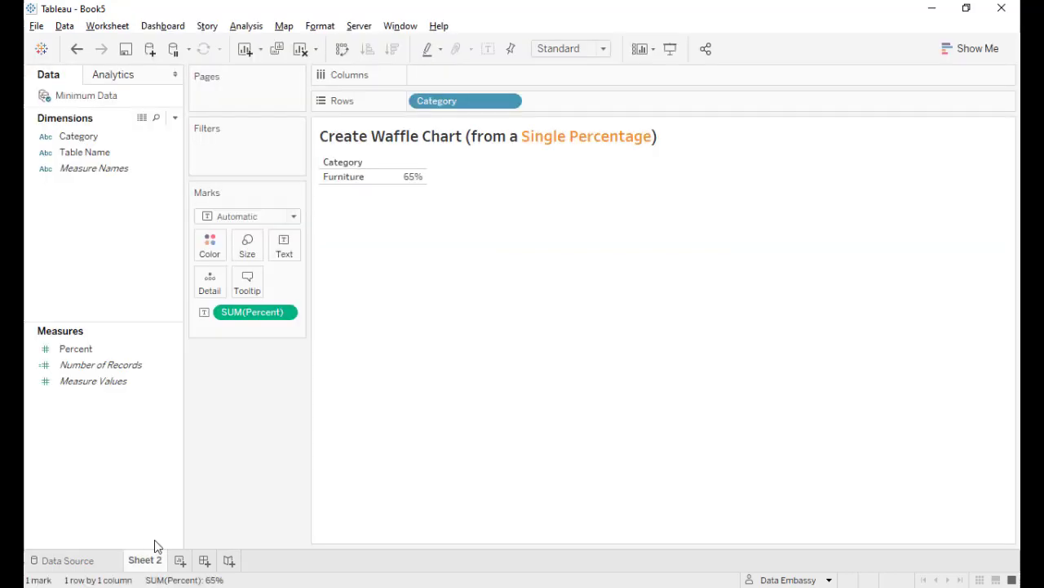
- Change Percent's aggregation from Sum to Average so Furniture shows 32%
left_click(285, 316)
mouse_move(306, 452)
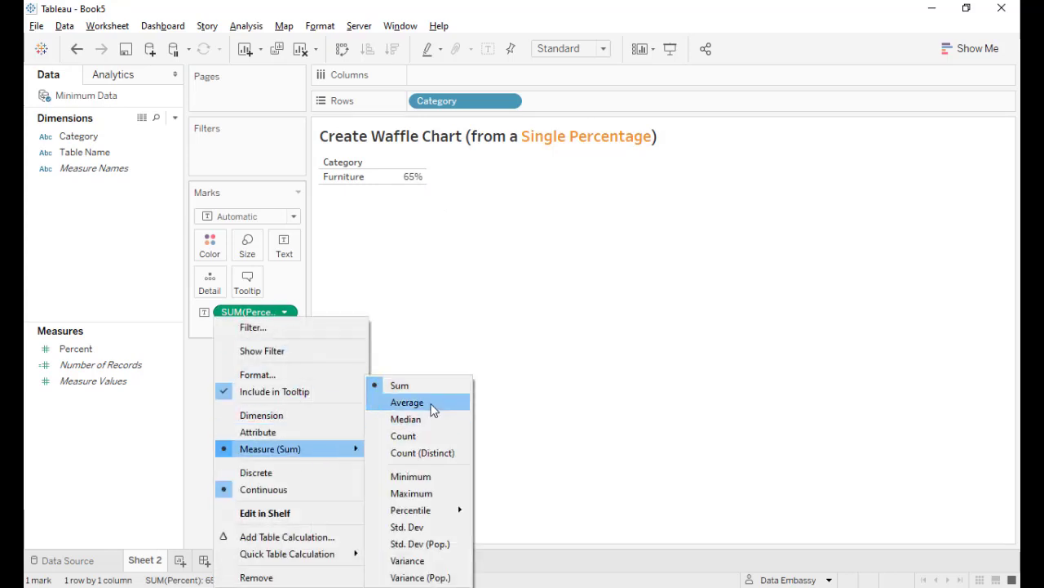
left_click(433, 404)
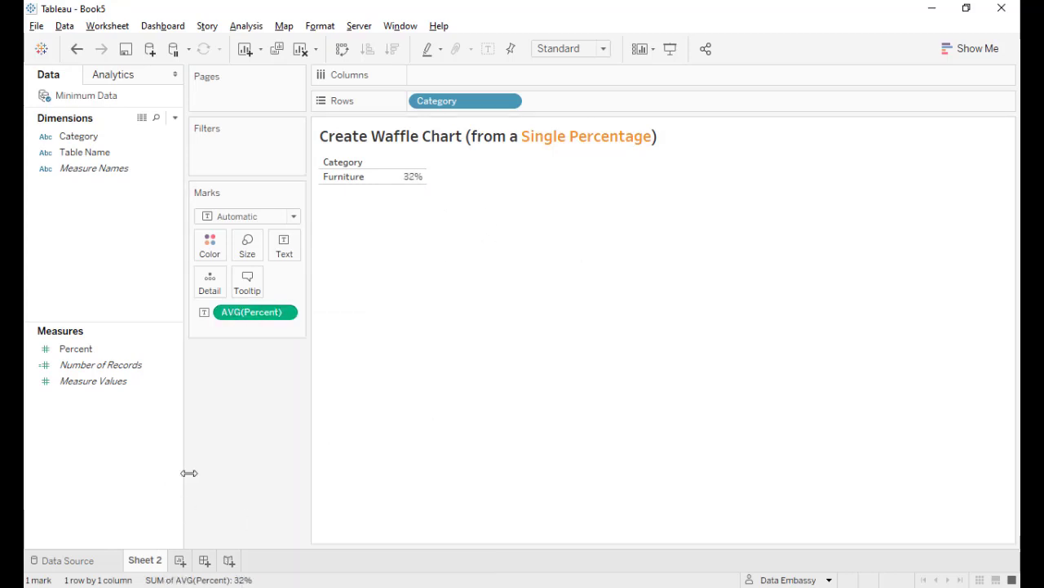
- Create a calculation from Table Name: IF [Table Name] = {MIN([Table Name])} THEN 1 ELSE 100 END
right_click(126, 155)
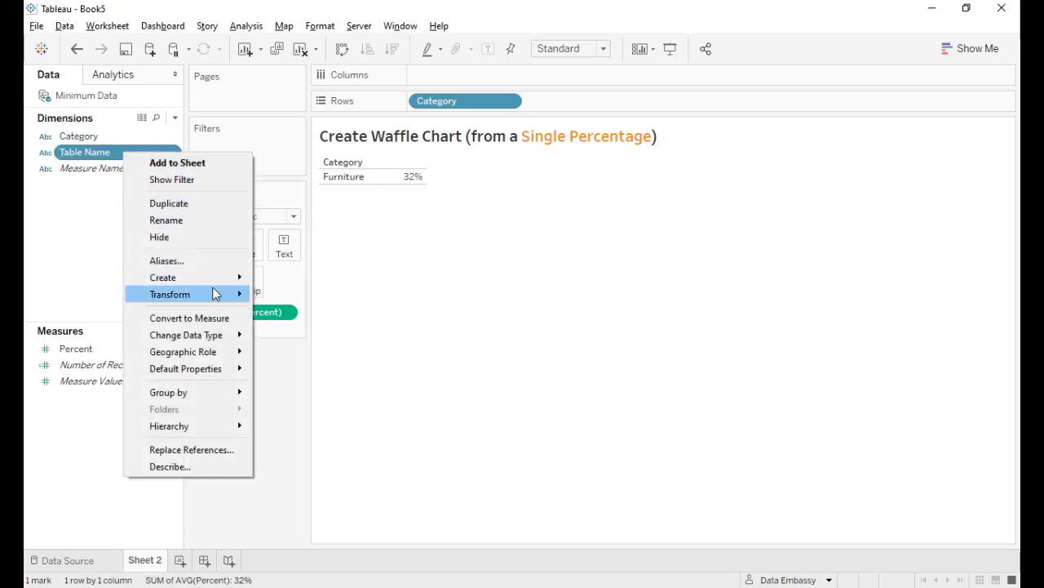
mouse_move(210, 284)
left_click(315, 280)
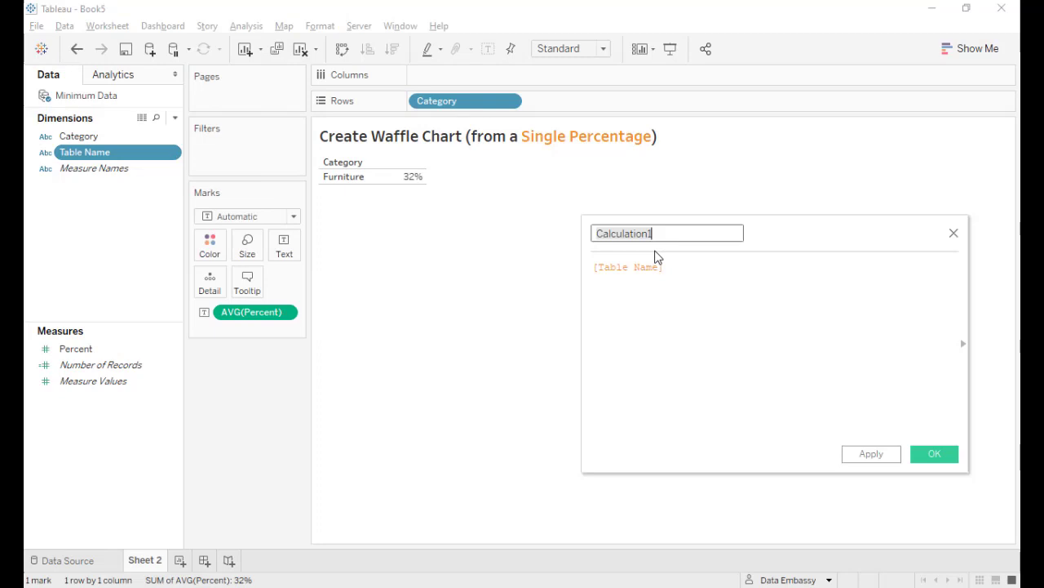
left_click(595, 267)
type("IF")
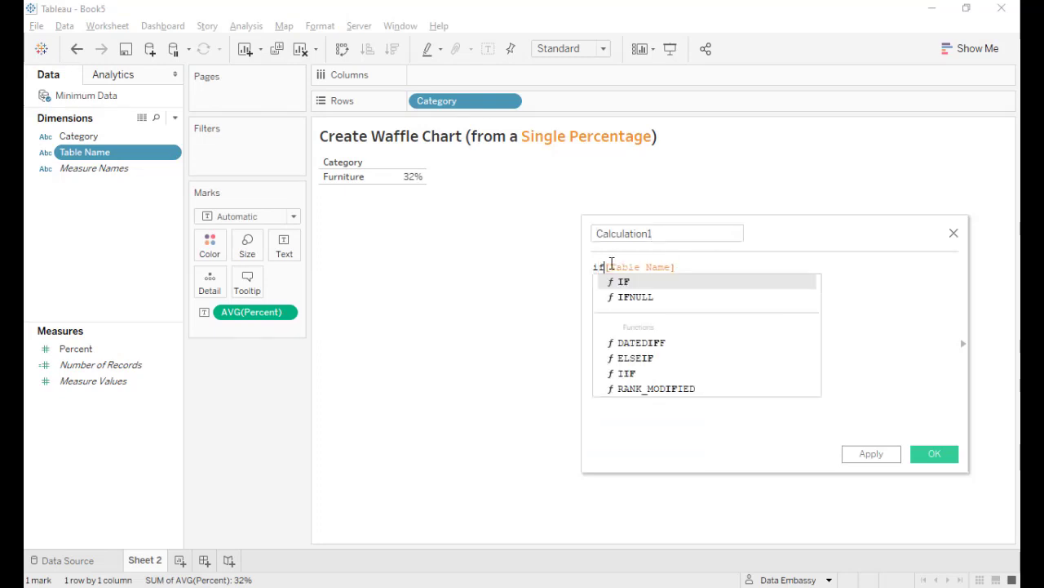
left_click(713, 274)
type("= (")
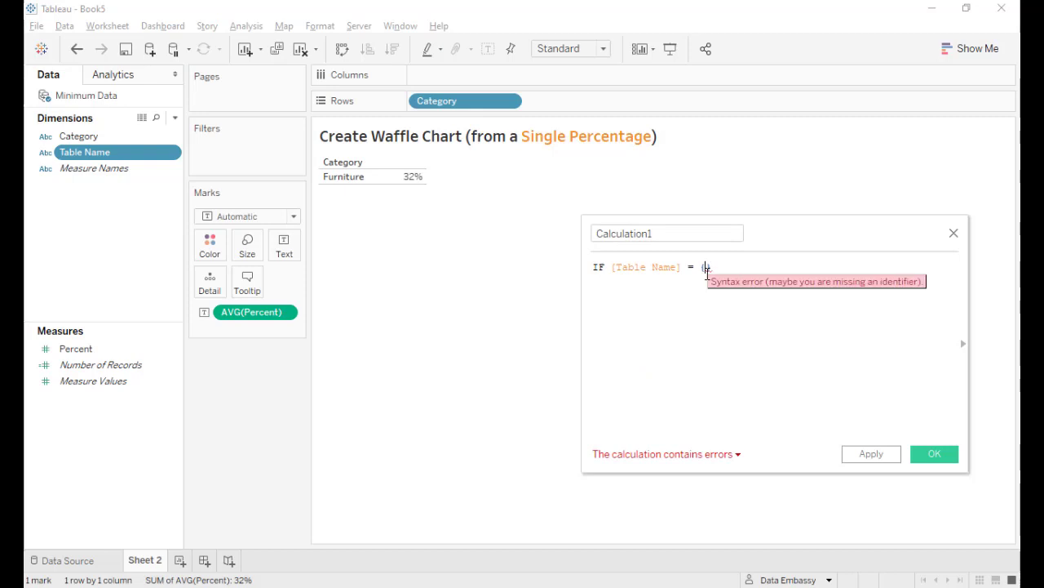
type("MIN")
key("Return")
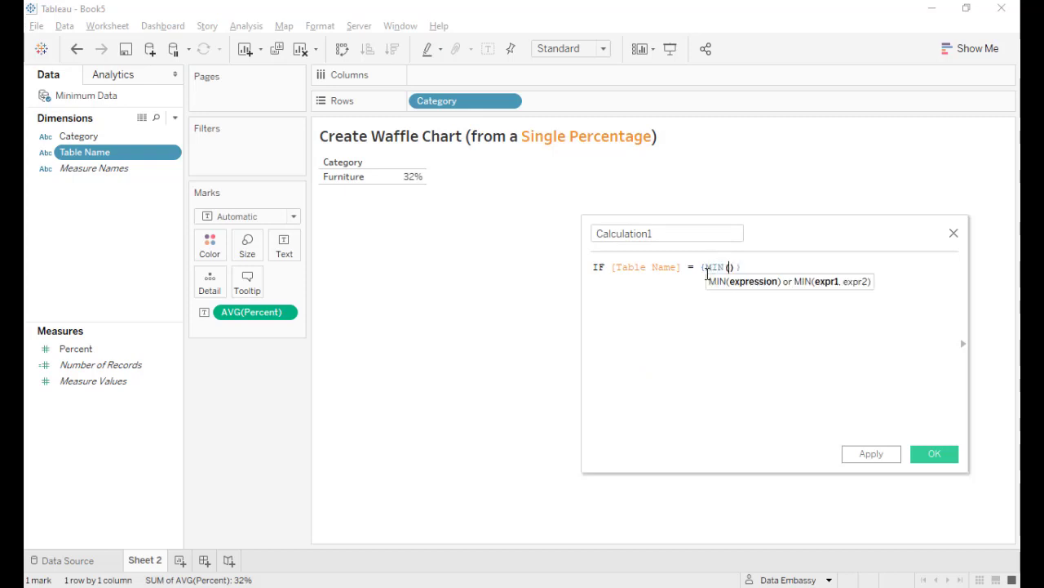
type("t")
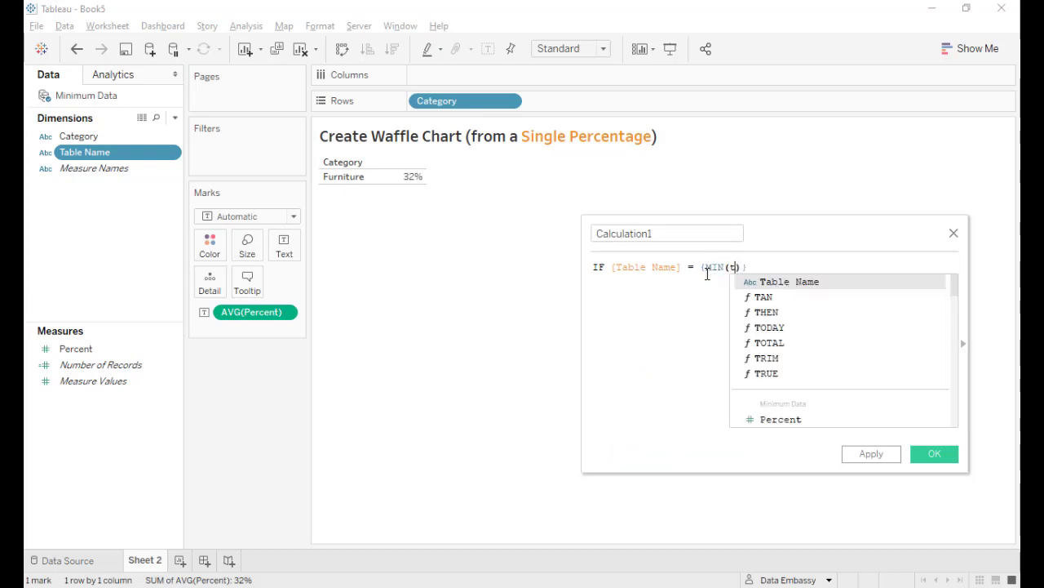
key("Return")
left_click(828, 270)
key("Return")
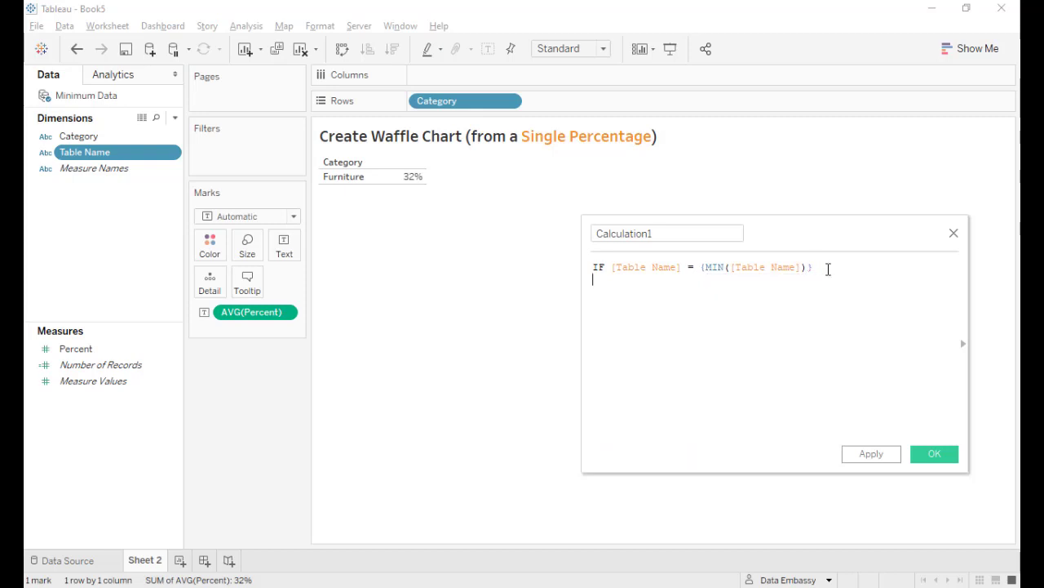
type("THEN 1 ")
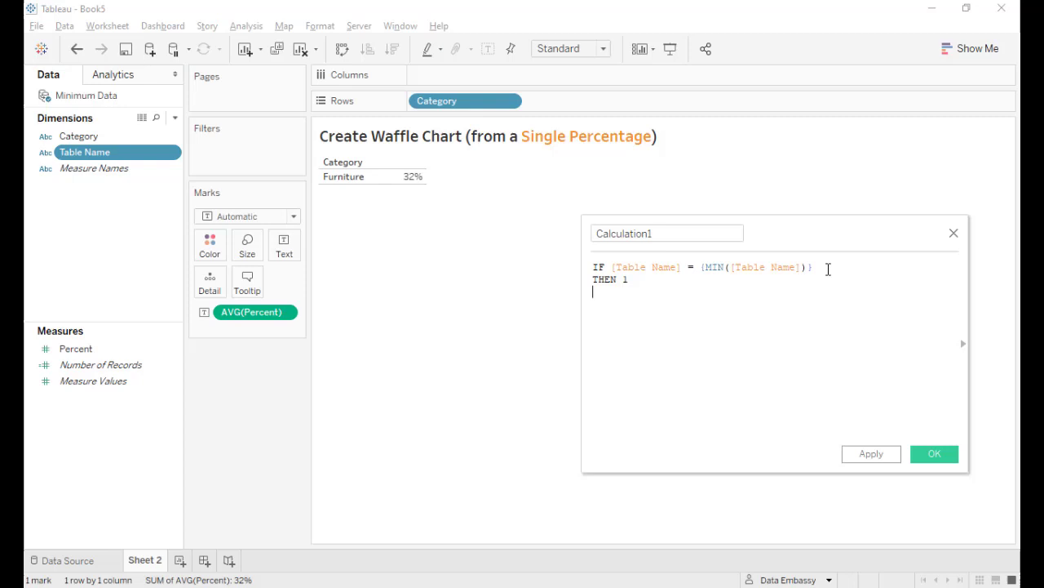
type("ELSE 10")
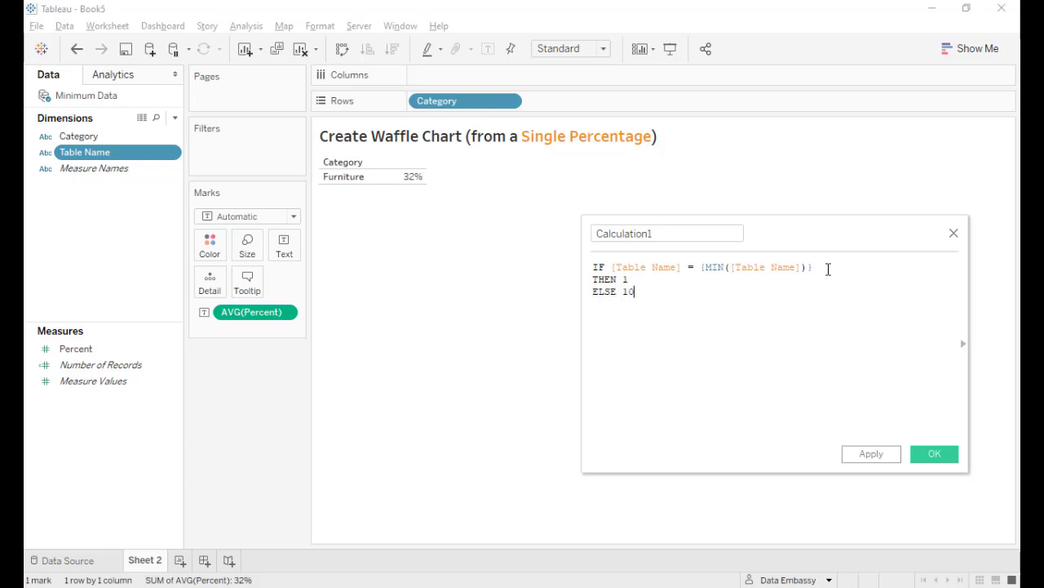
type("0 END")
- Name the calculation Point, save it, and move it into Dimensions
left_click(617, 234)
type("Poin")
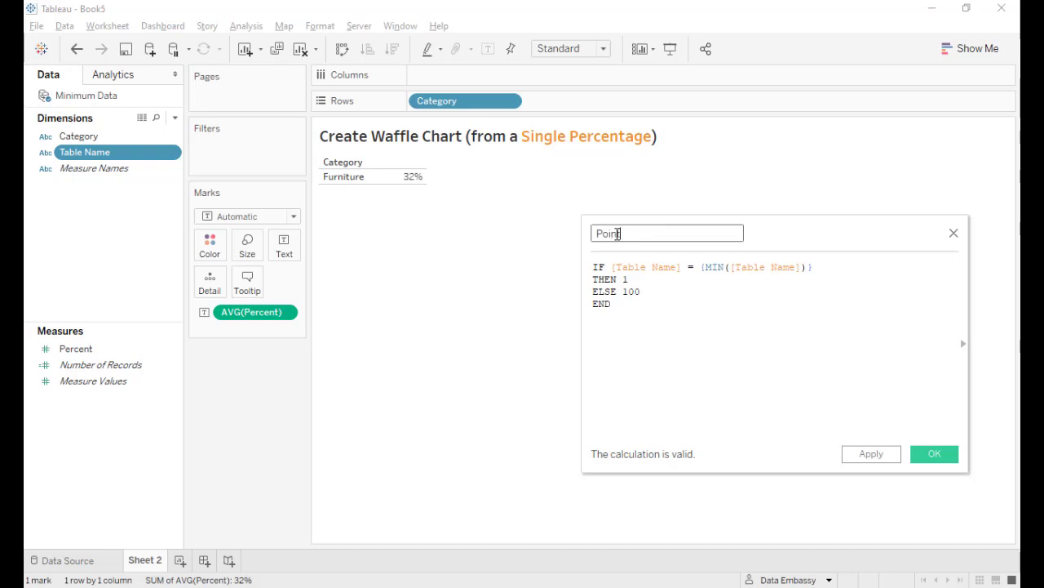
type("t")
left_click(935, 452)
left_click_drag(145, 368, 145, 245)
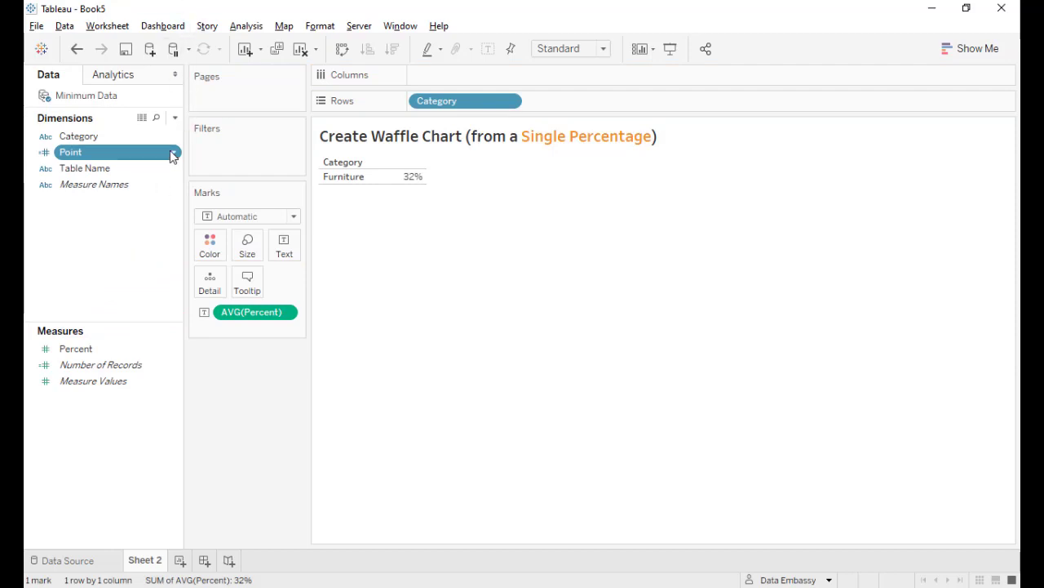
- Create bins from Point with bin size 1 and add Point (bin) to Detail
left_click(173, 155)
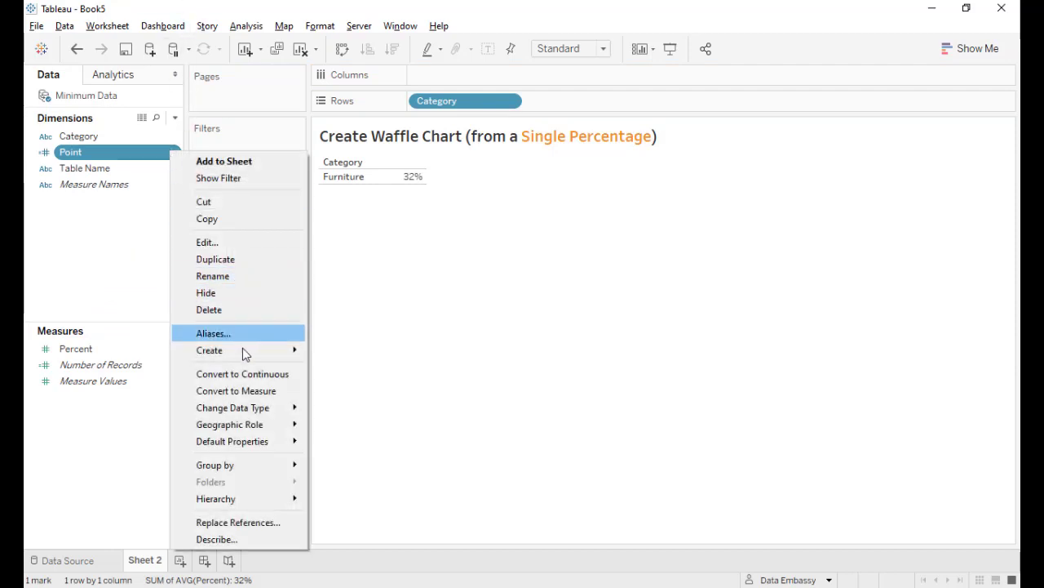
mouse_move(243, 350)
left_click(365, 405)
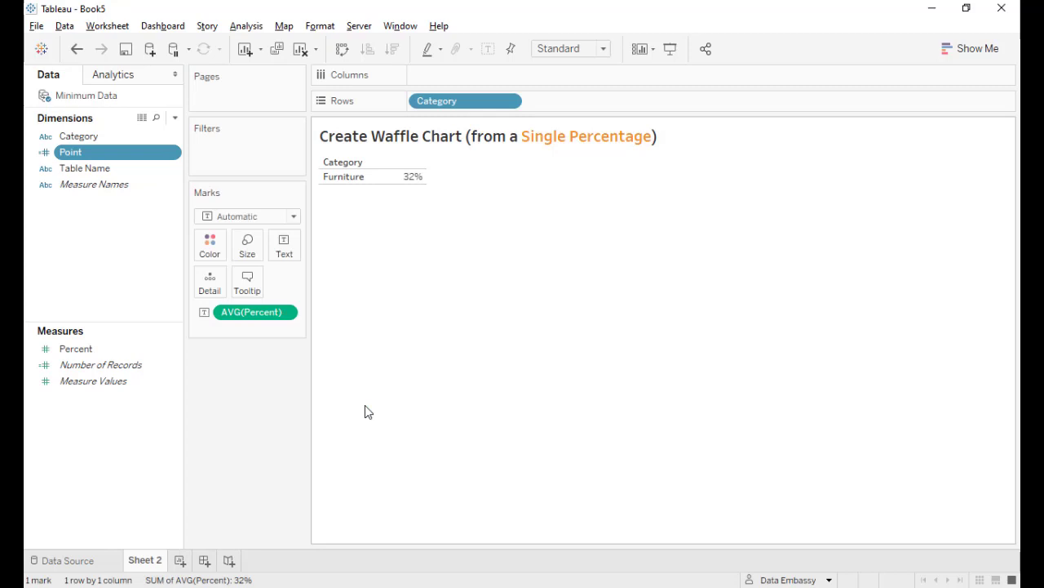
left_click(526, 268)
left_click_drag(527, 269, 428, 268)
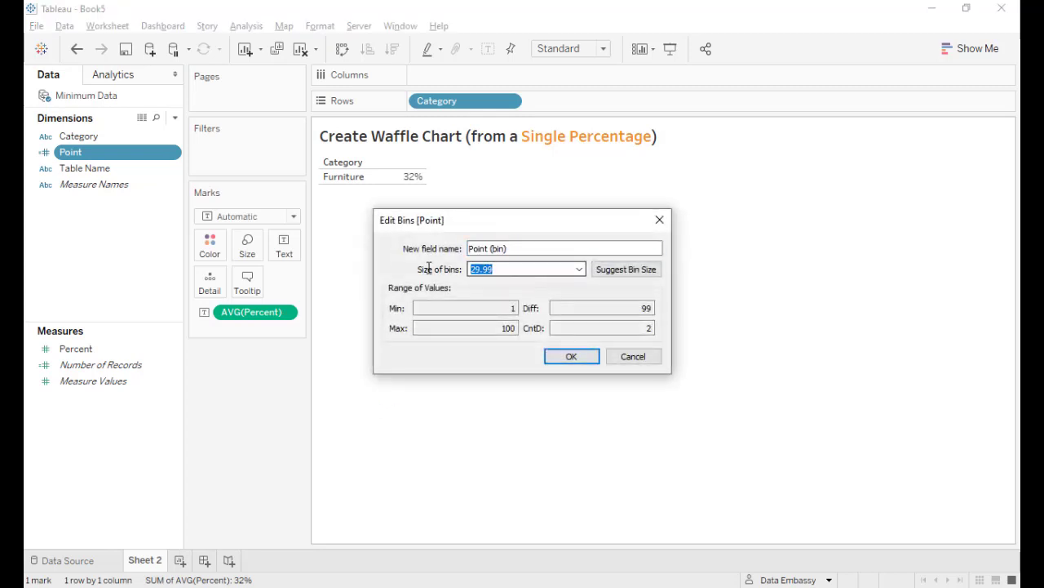
type("1")
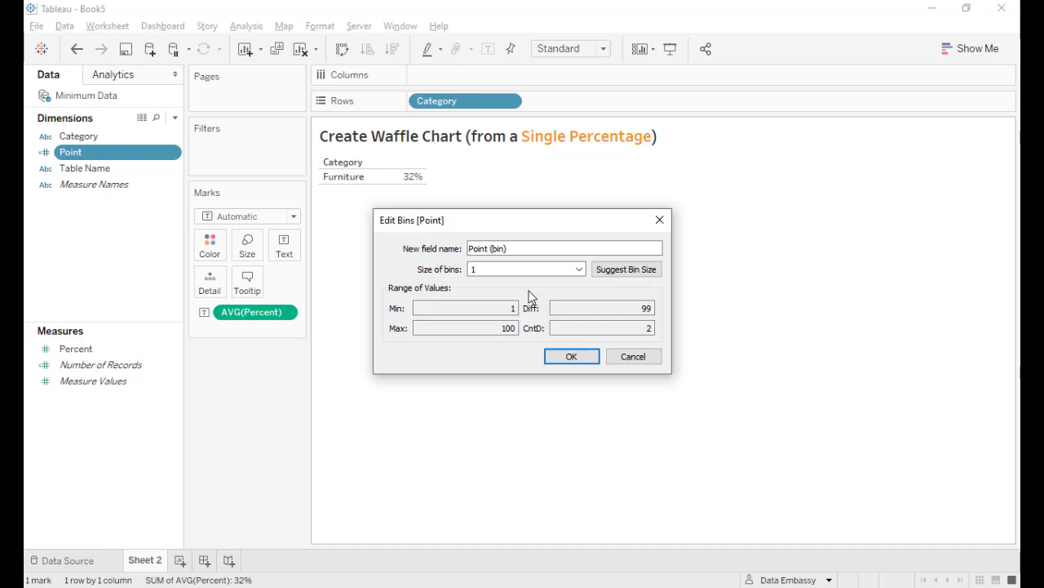
left_click(571, 357)
left_click_drag(81, 168, 209, 285)
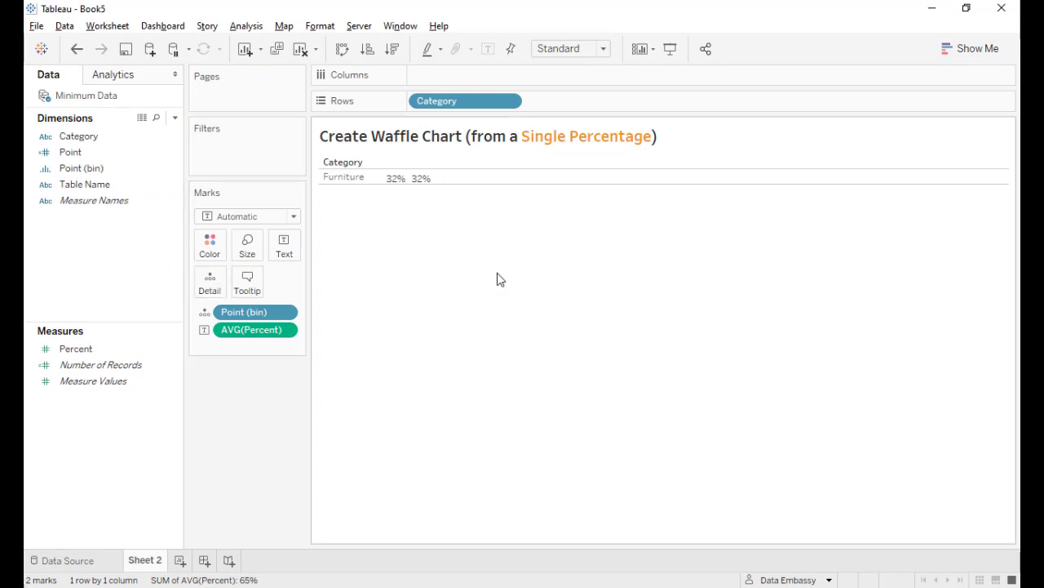
- Create calculated field X with formula -FIRST()%10
right_click(95, 434)
left_click(140, 261)
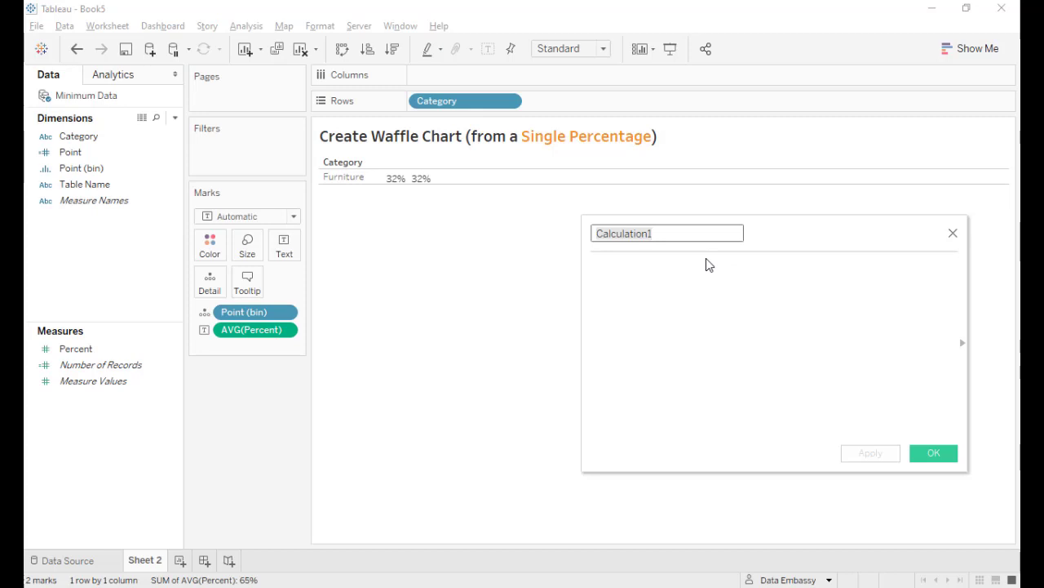
type("X")
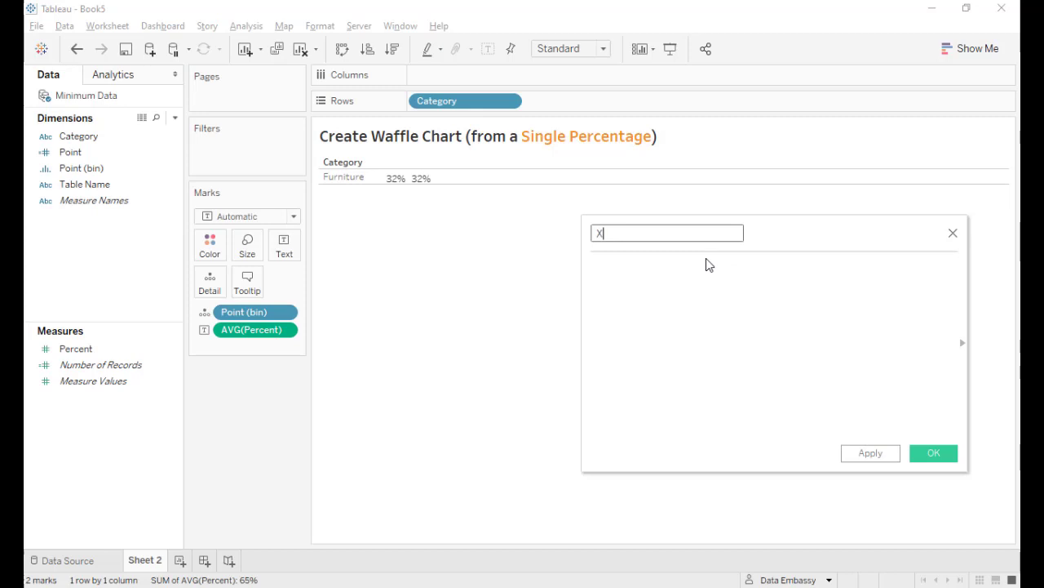
key("Tab")
type("-FIRST()%")
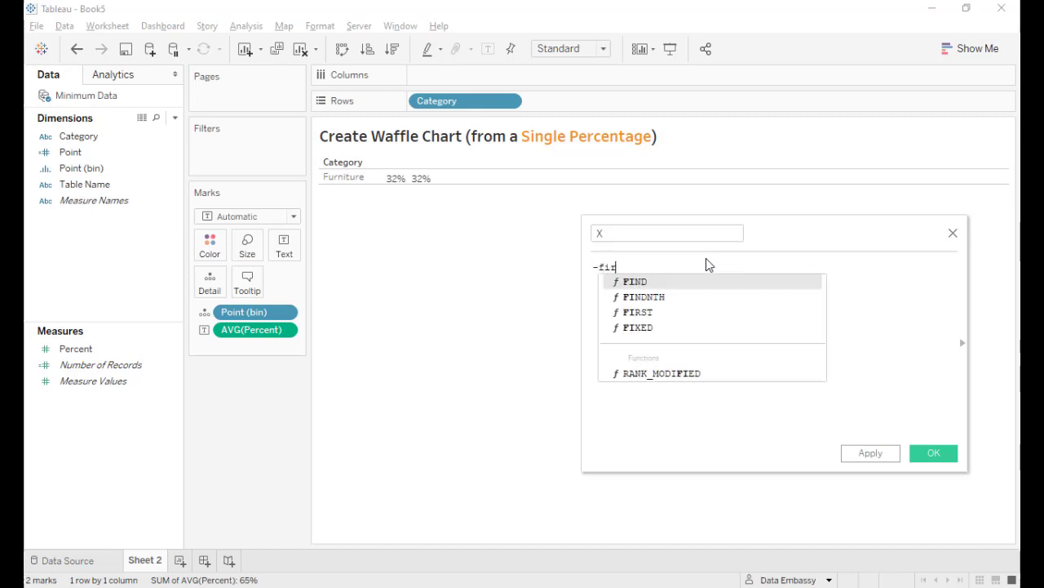
type("10")
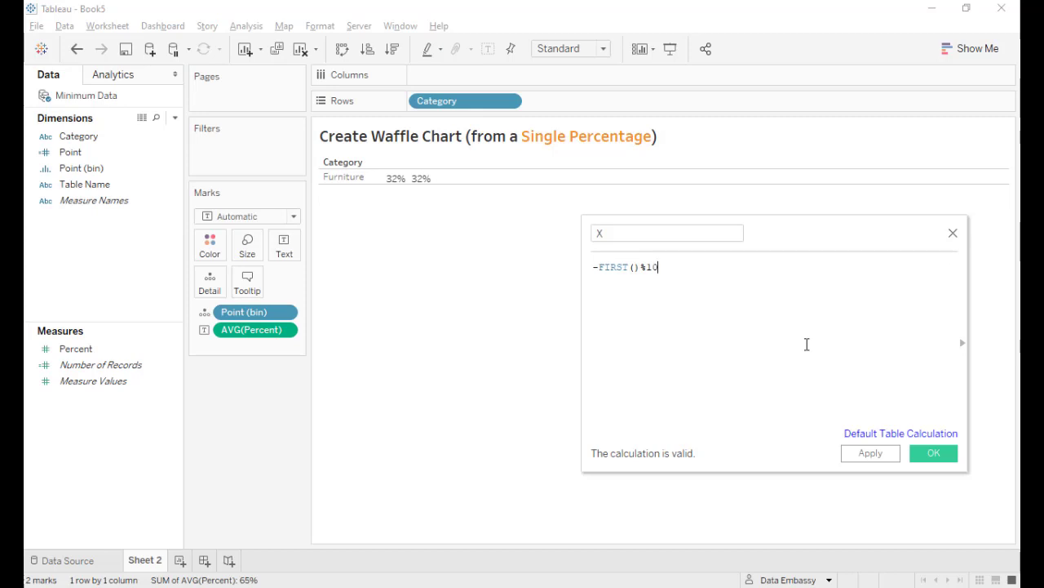
left_click(933, 455)
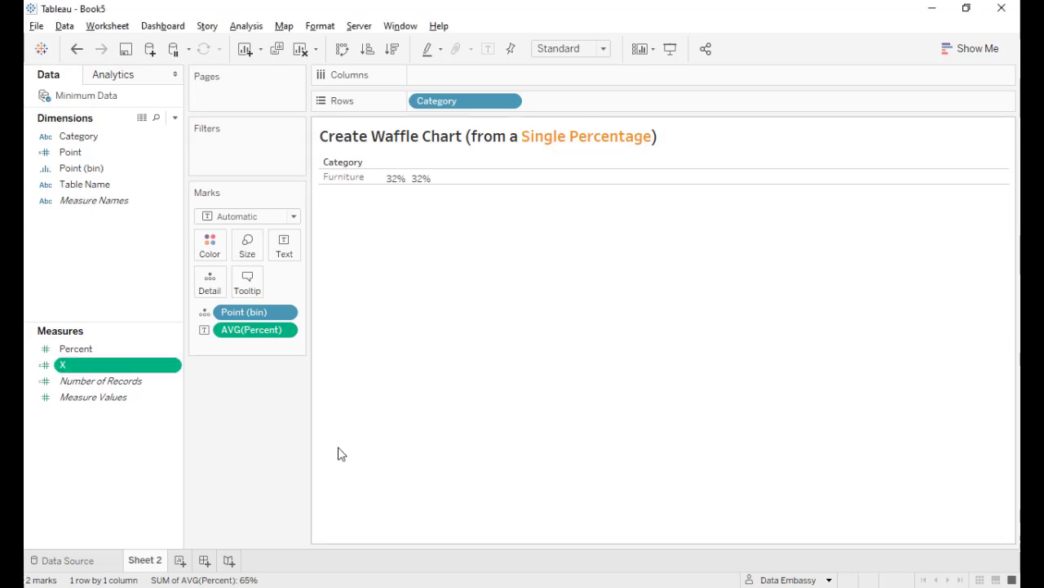
- Create calculated field Y as INT(-FIRST()/10) and place X on Columns
right_click(113, 443)
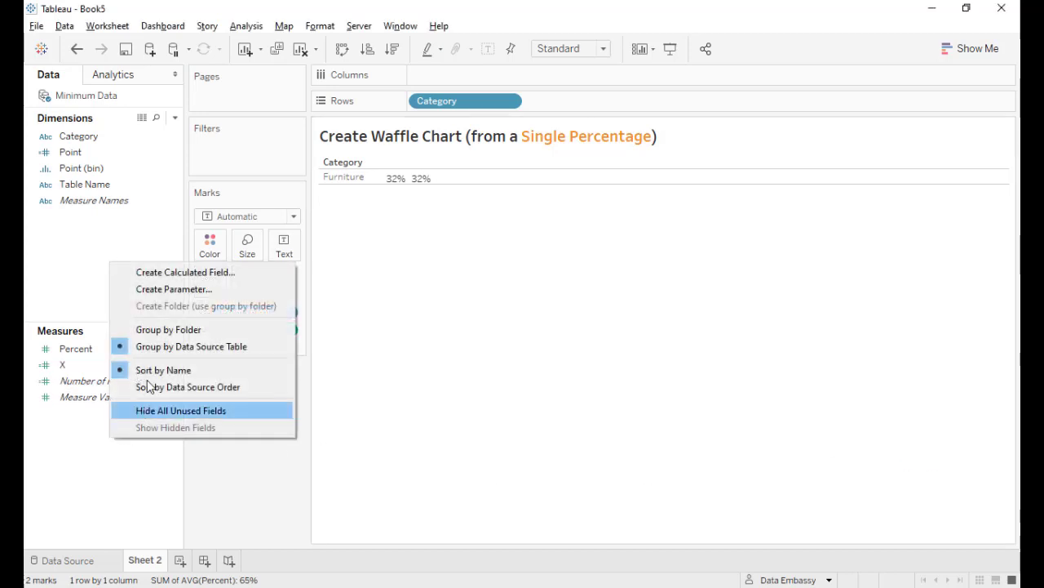
left_click(159, 275)
type("Y")
left_click(674, 327)
type("int")
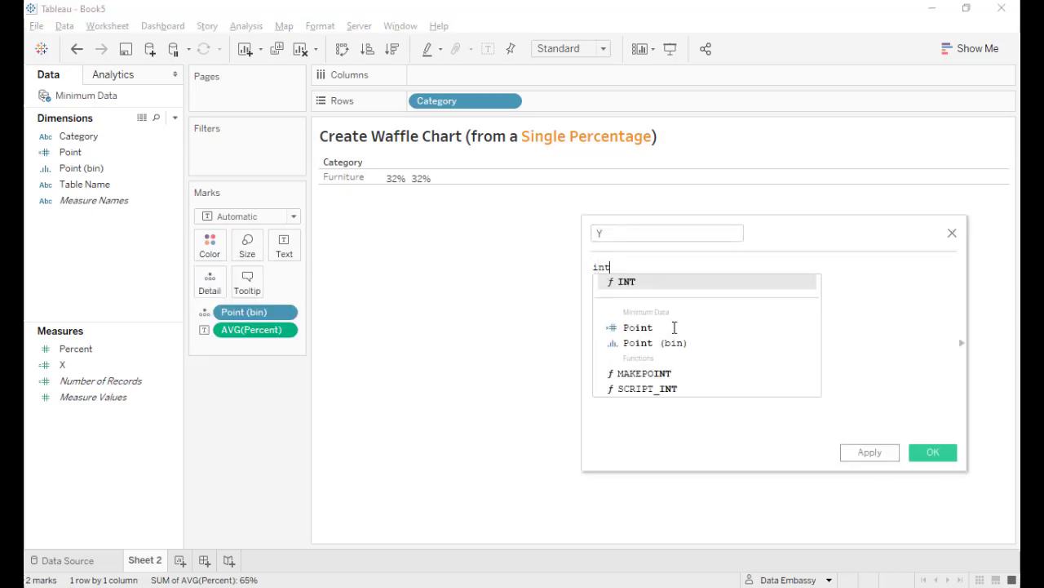
key("Return")
type("-fir")
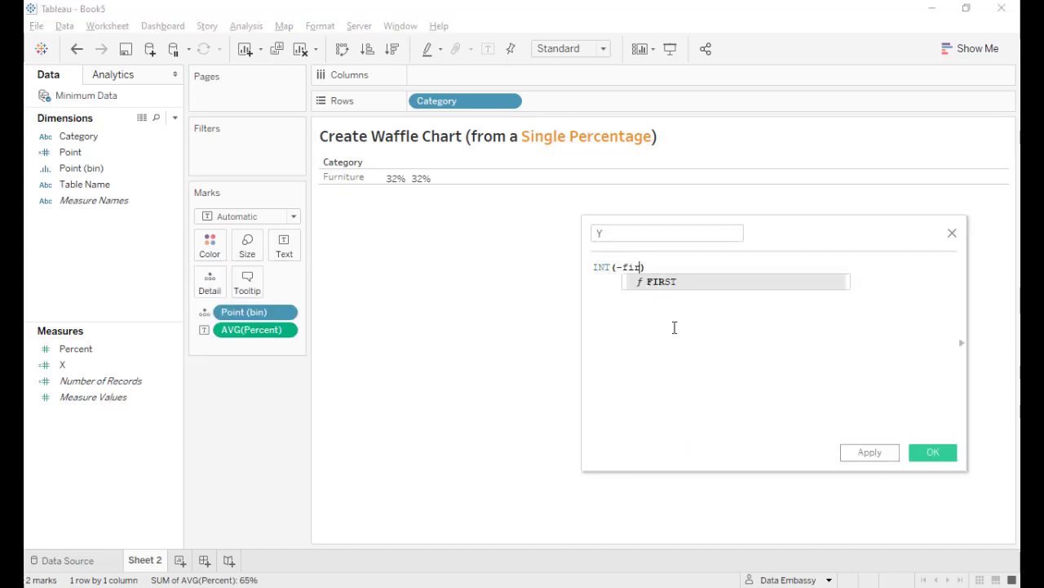
key("Return")
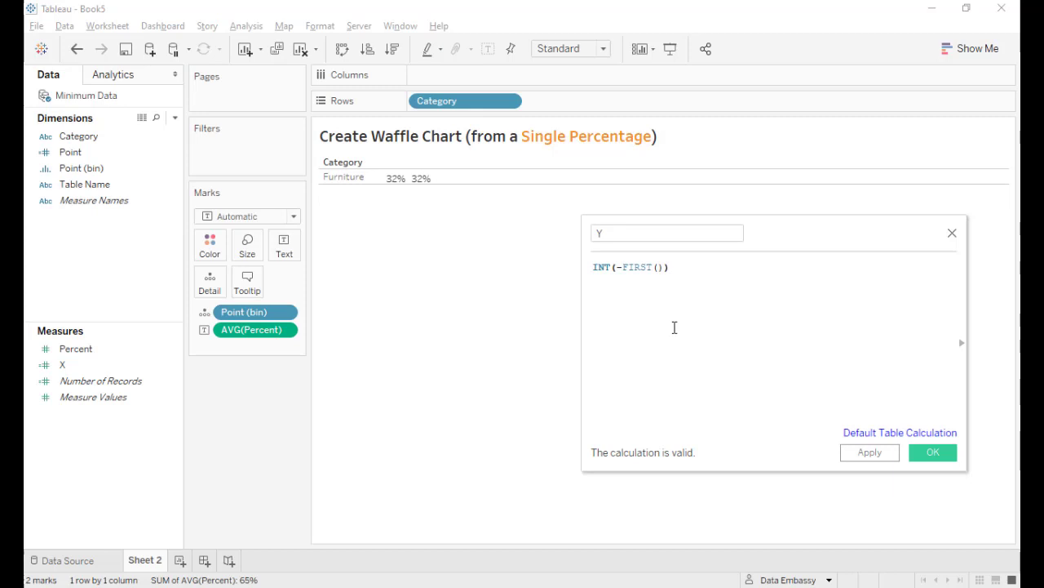
type("/10")
left_click(935, 453)
left_click_drag(122, 364, 481, 74)
- Put Y on Rows and set both X and Y to compute using Point (bin)
left_click_drag(92, 385, 559, 99)
left_click(509, 76)
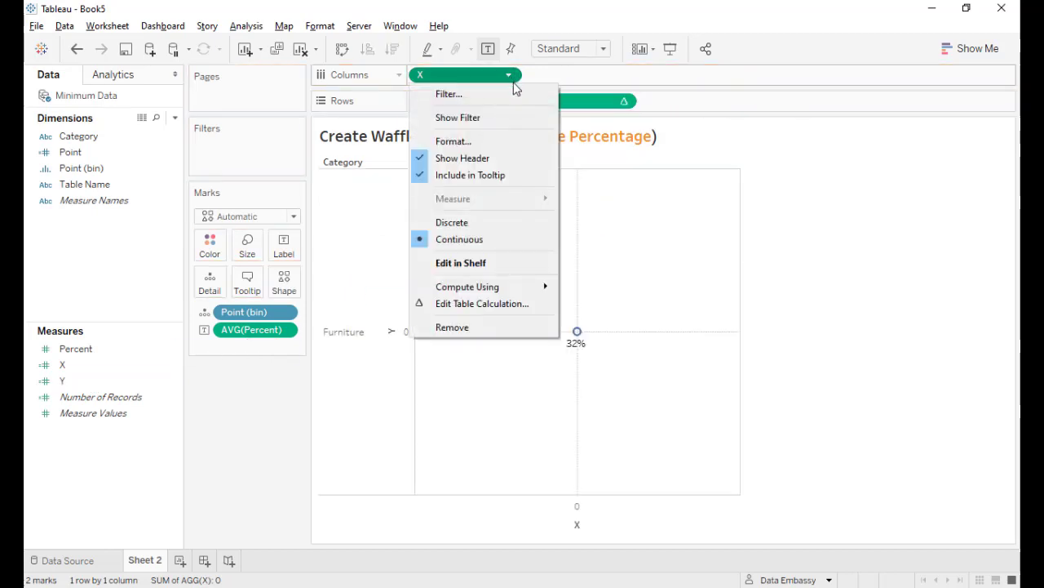
mouse_move(524, 285)
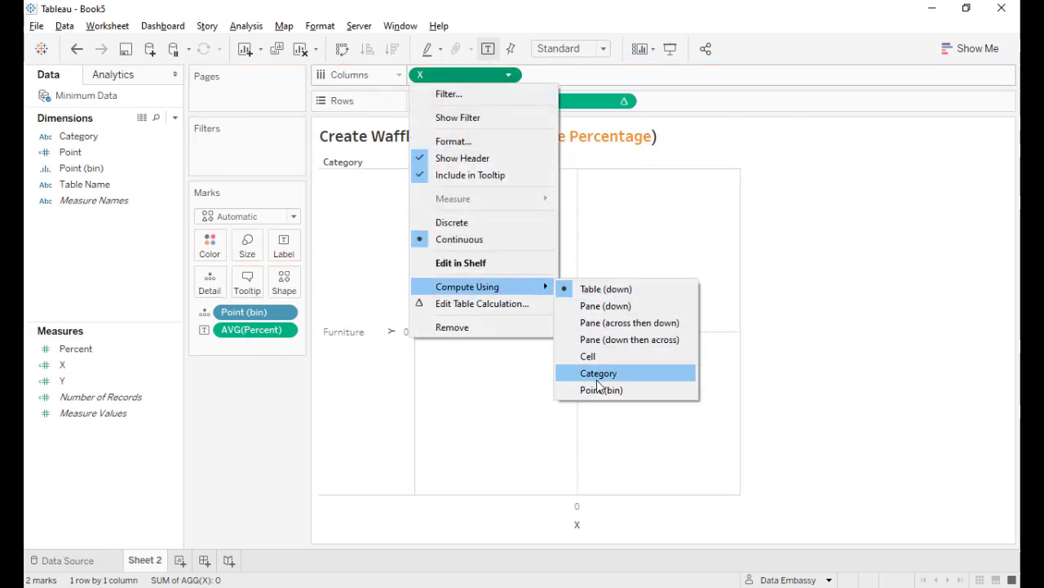
left_click(599, 390)
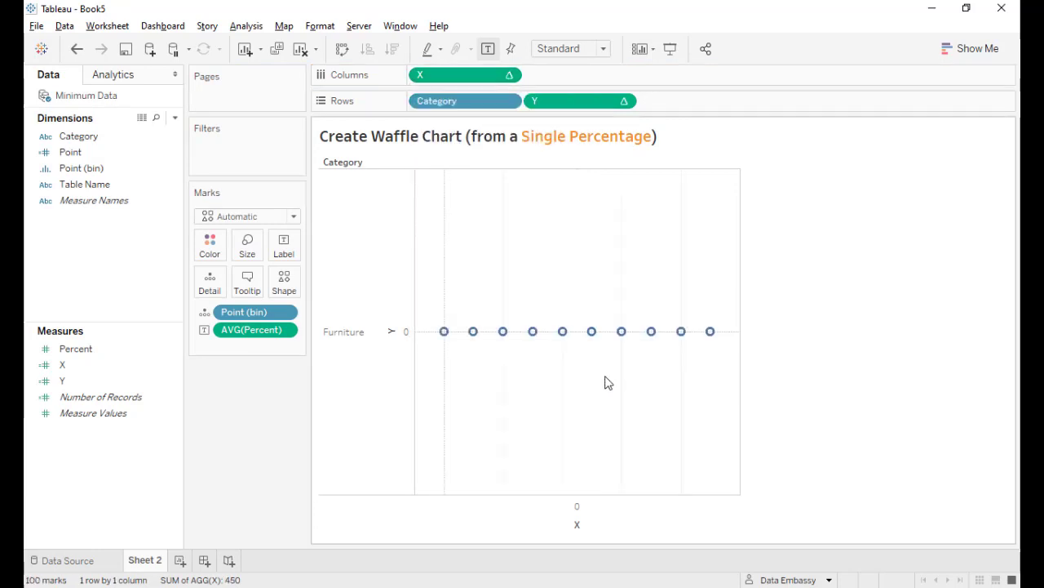
left_click(624, 101)
mouse_move(645, 321)
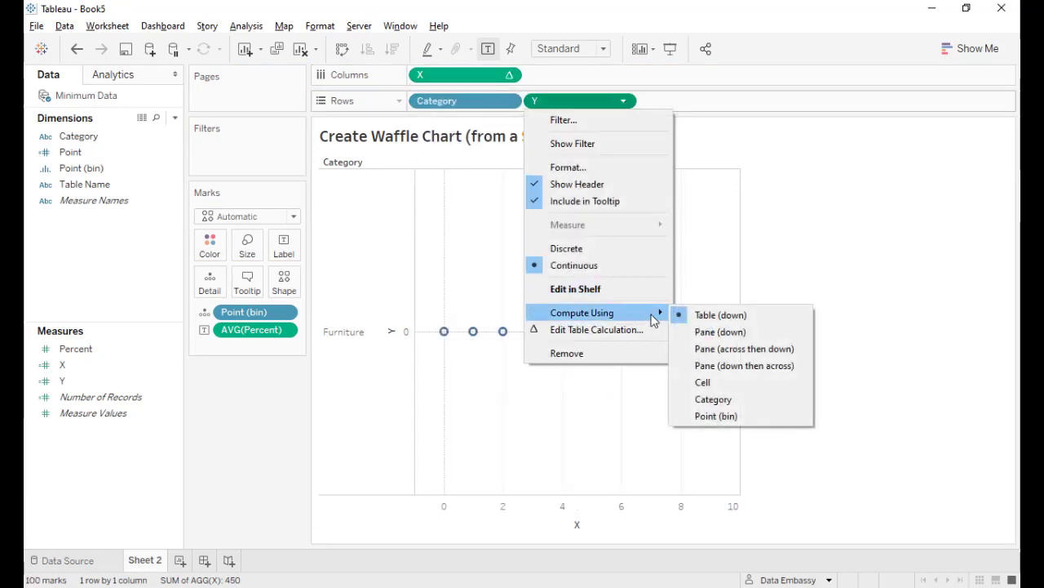
left_click(716, 418)
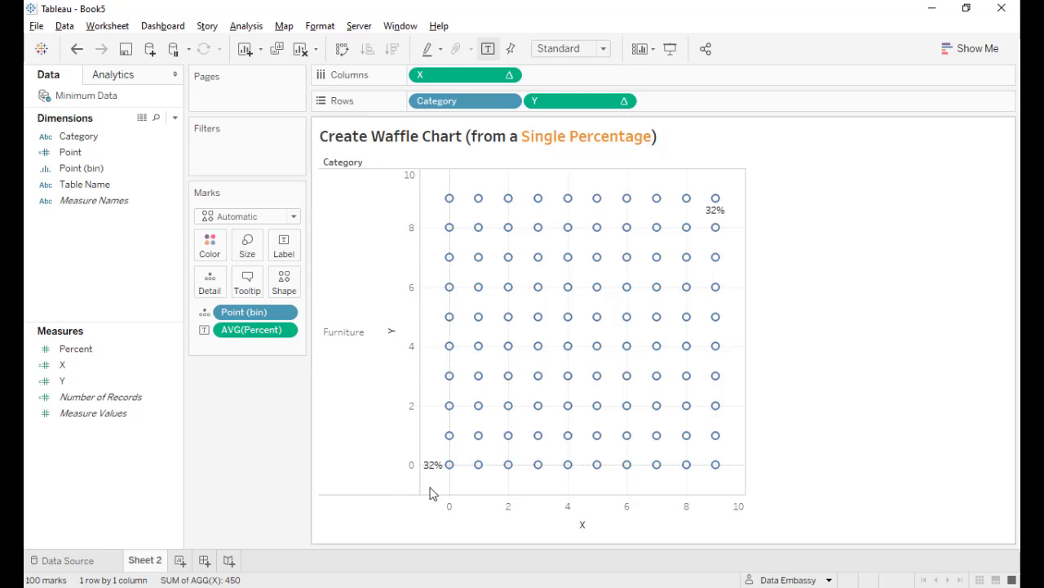
mouse_move(449, 472)
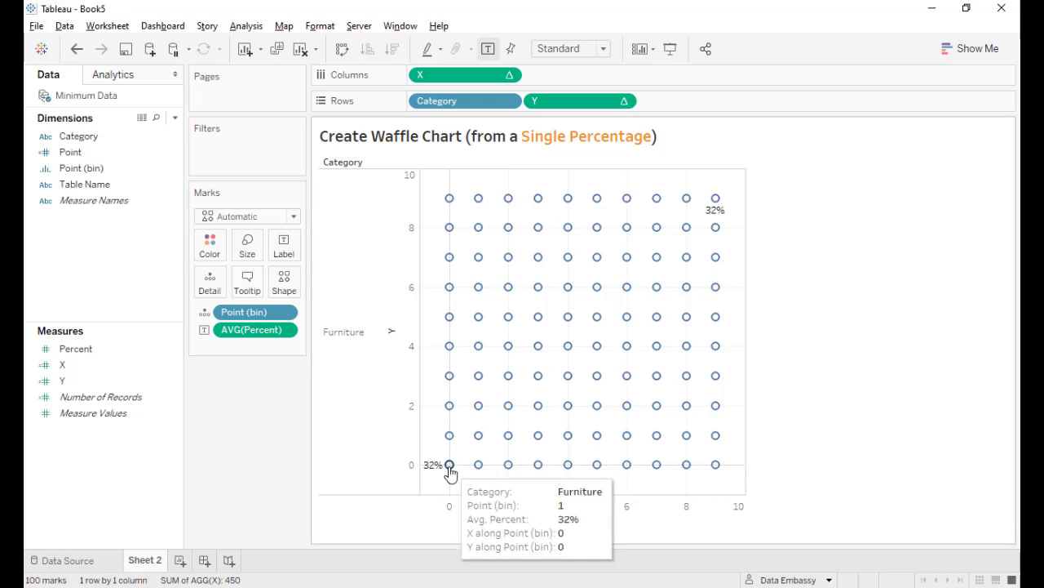
mouse_move(717, 204)
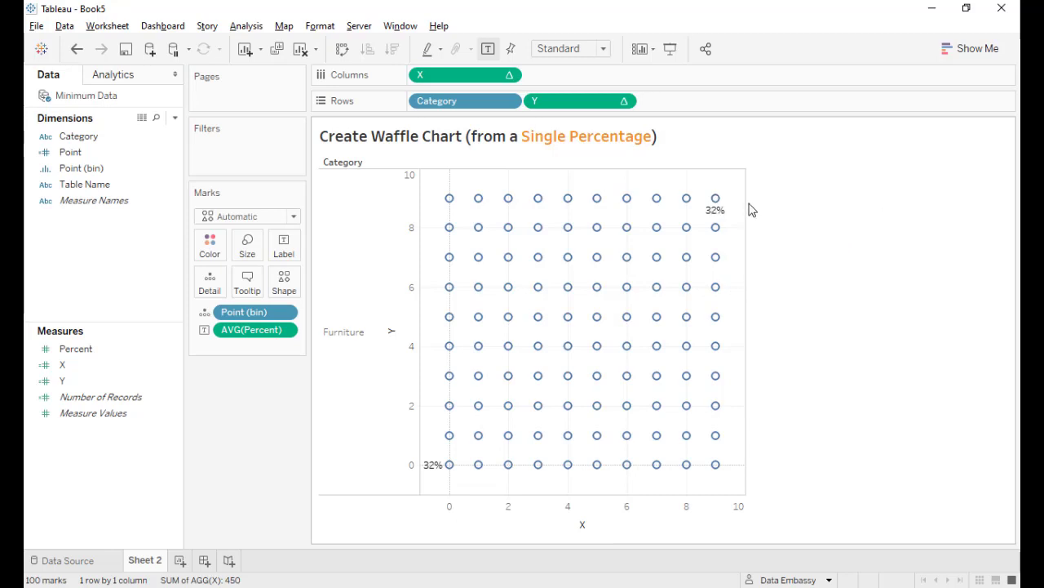
- Create a calculation WINDOW_MAX(MAX([Percent])) named Percent Omni
right_click(145, 475)
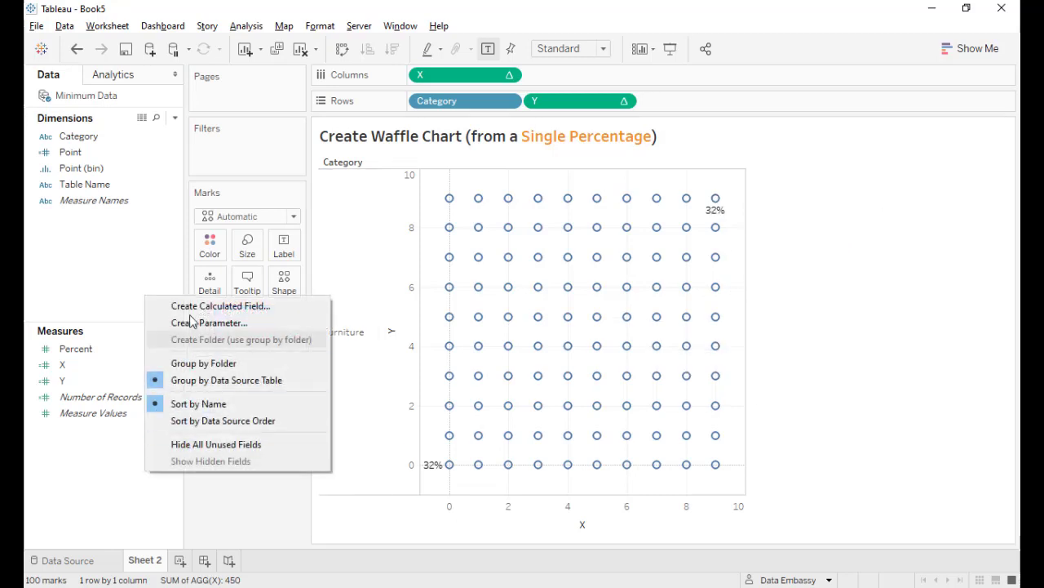
left_click(208, 303)
left_click(768, 293)
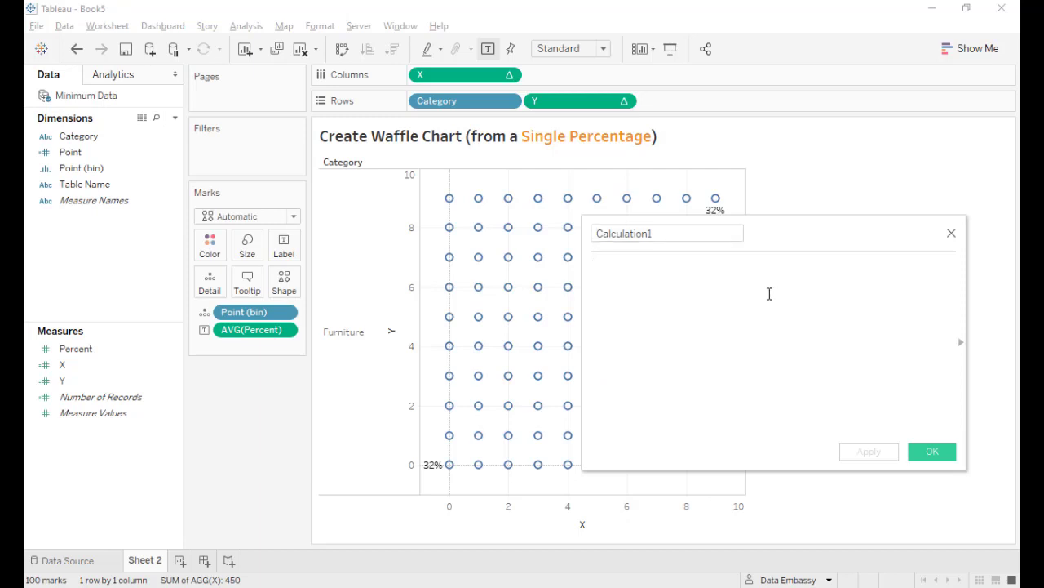
type("win")
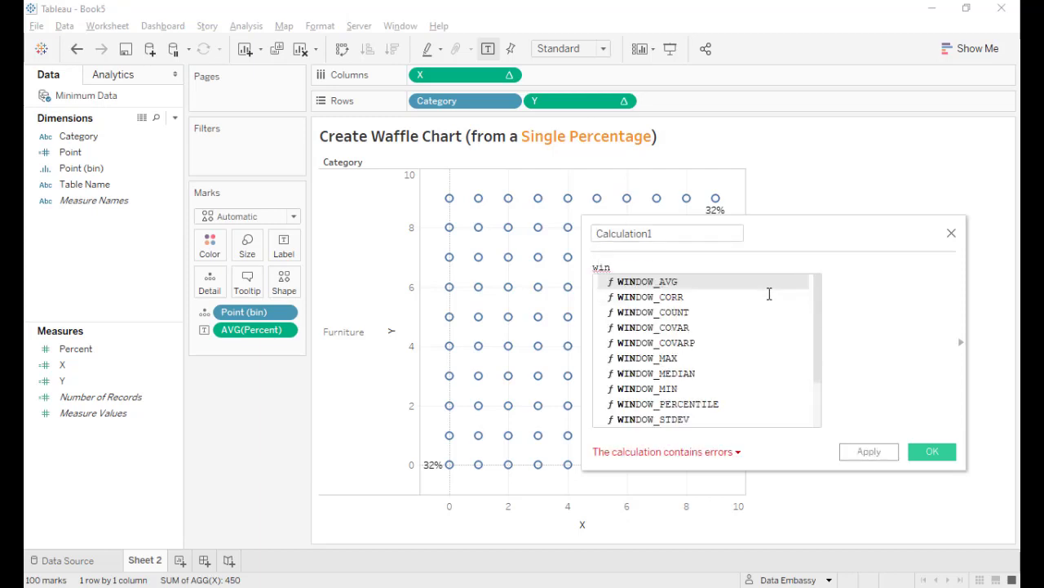
left_click(685, 356)
type("max")
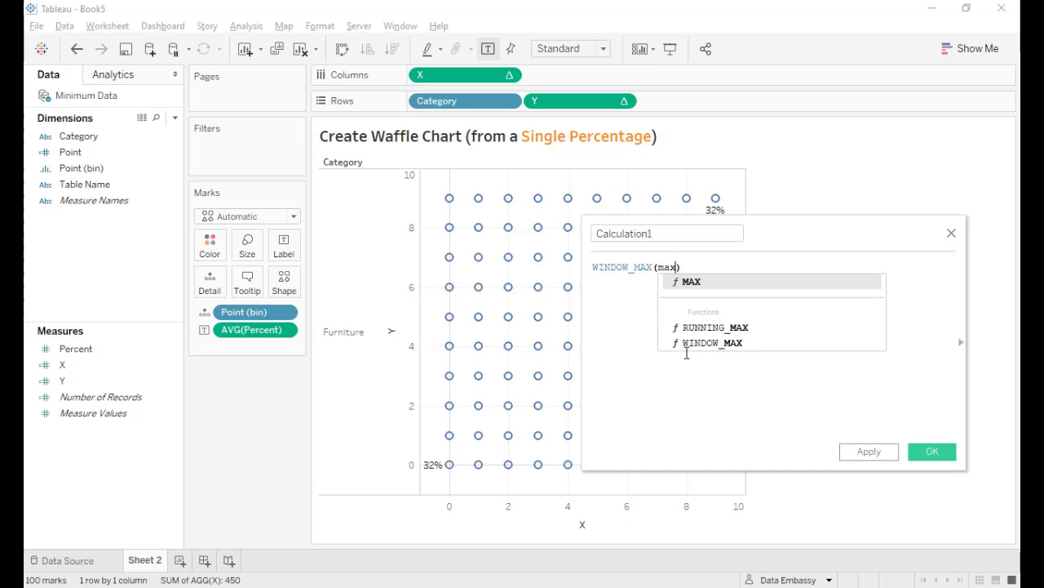
key("Return")
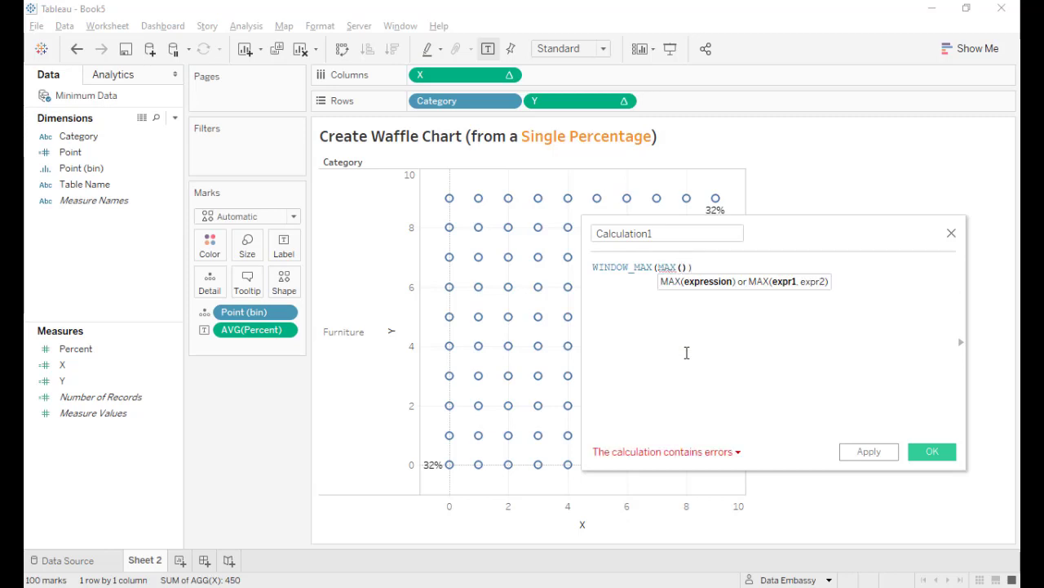
type("per")
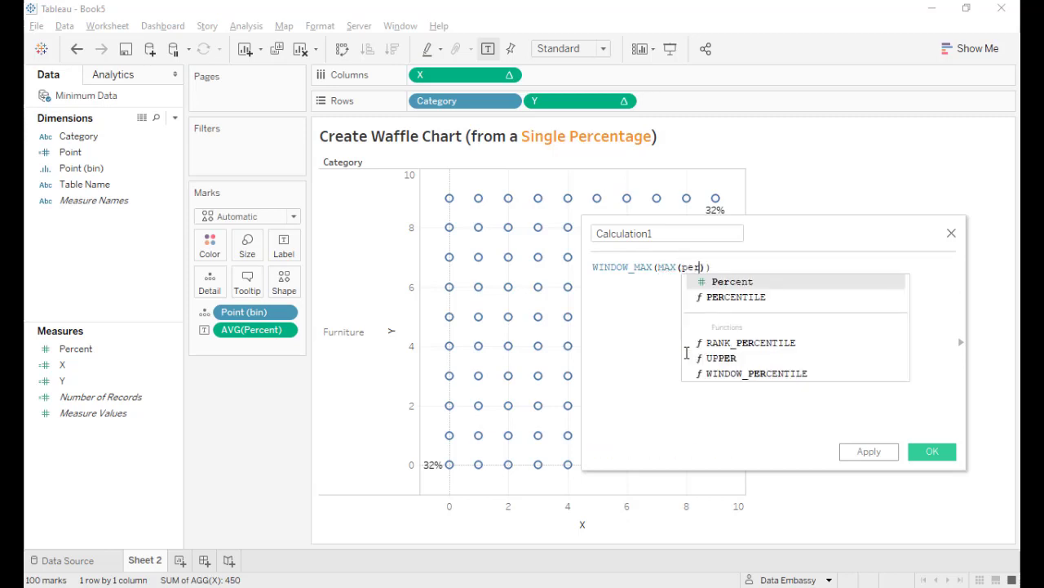
key("Return")
left_click(634, 234)
double_click(634, 235)
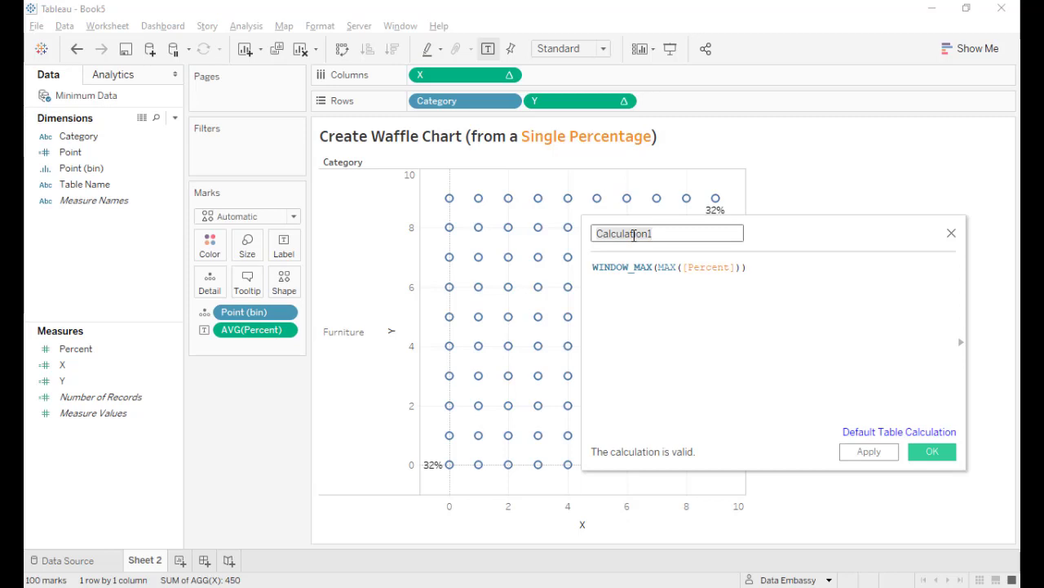
type("Percent")
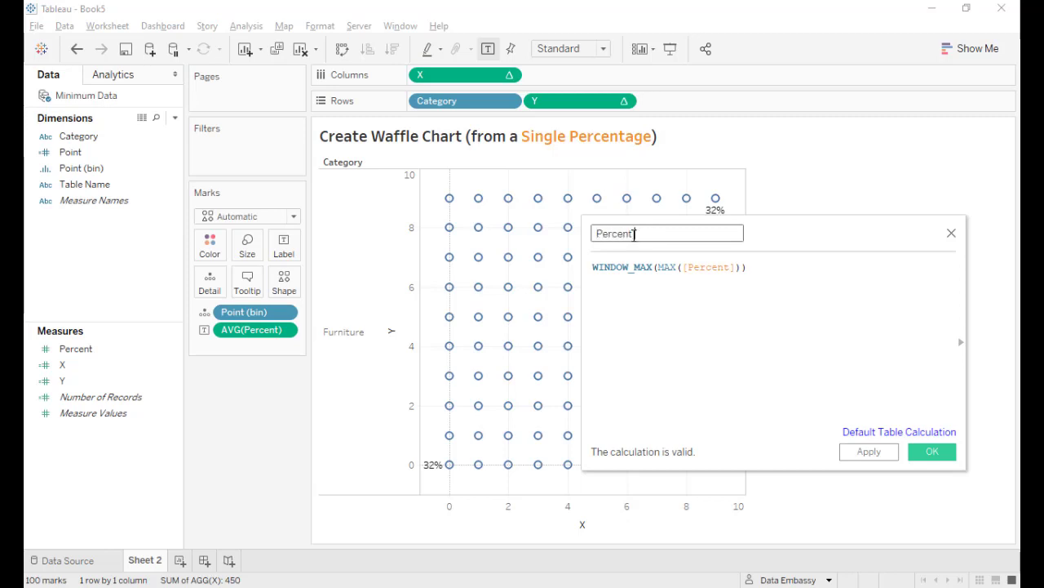
type(" Omni")
- Set Percent Omni to compute along Point (bin), save it, then add and remove it as labels
left_click(849, 431)
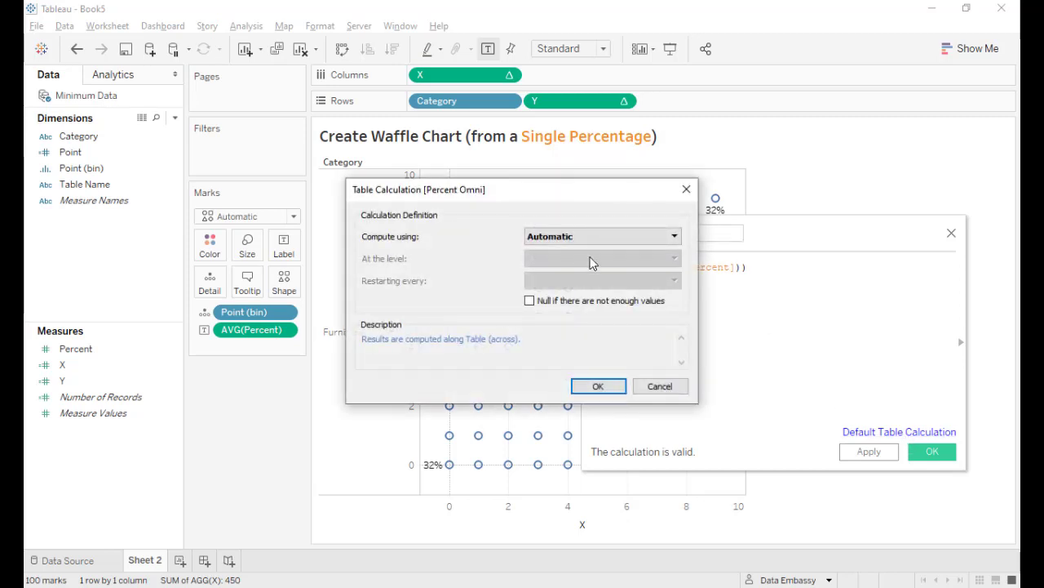
left_click(575, 243)
left_click(593, 282)
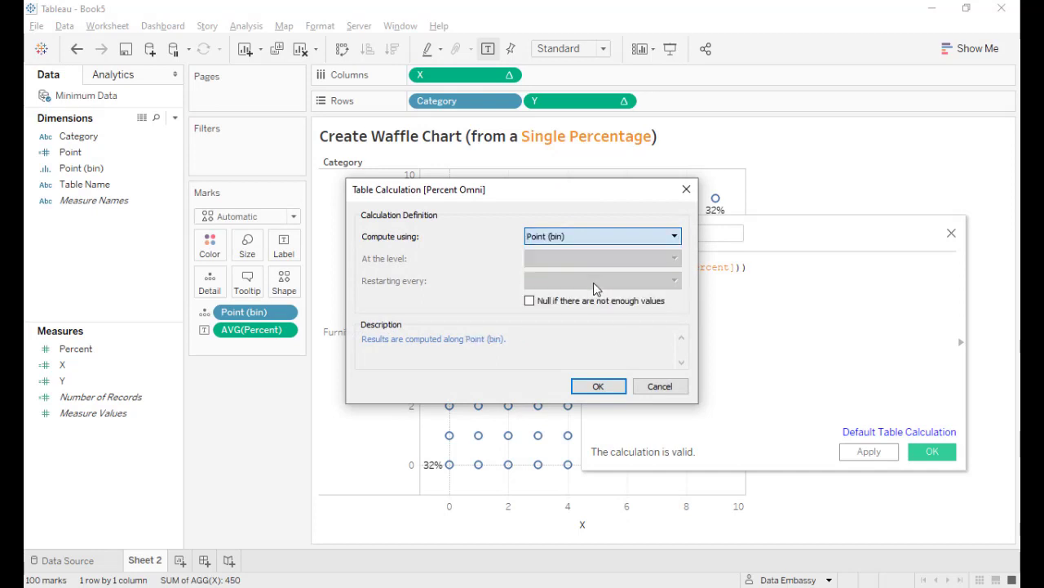
left_click(598, 386)
left_click(932, 451)
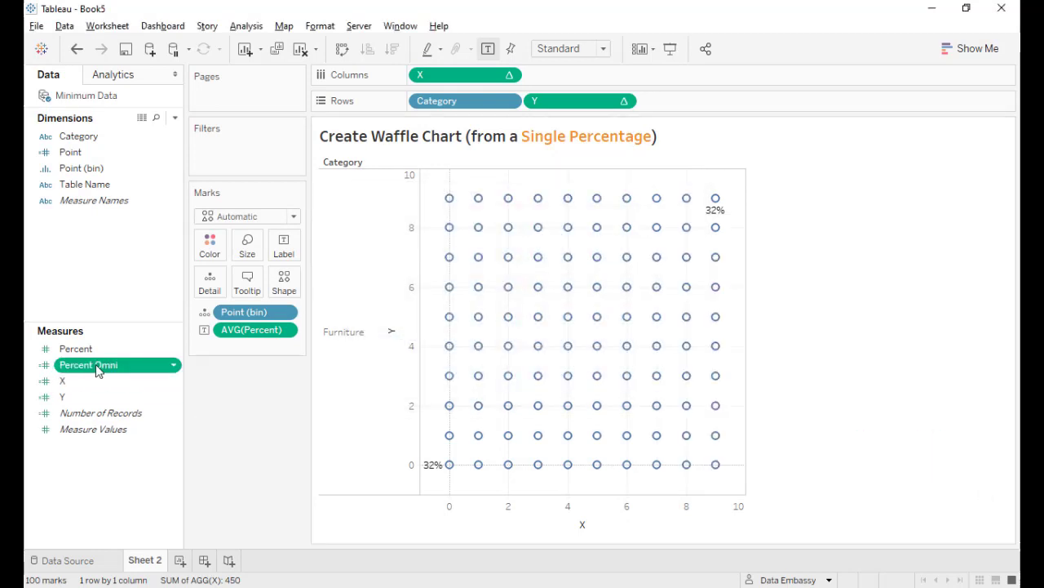
left_click_drag(88, 367, 245, 337)
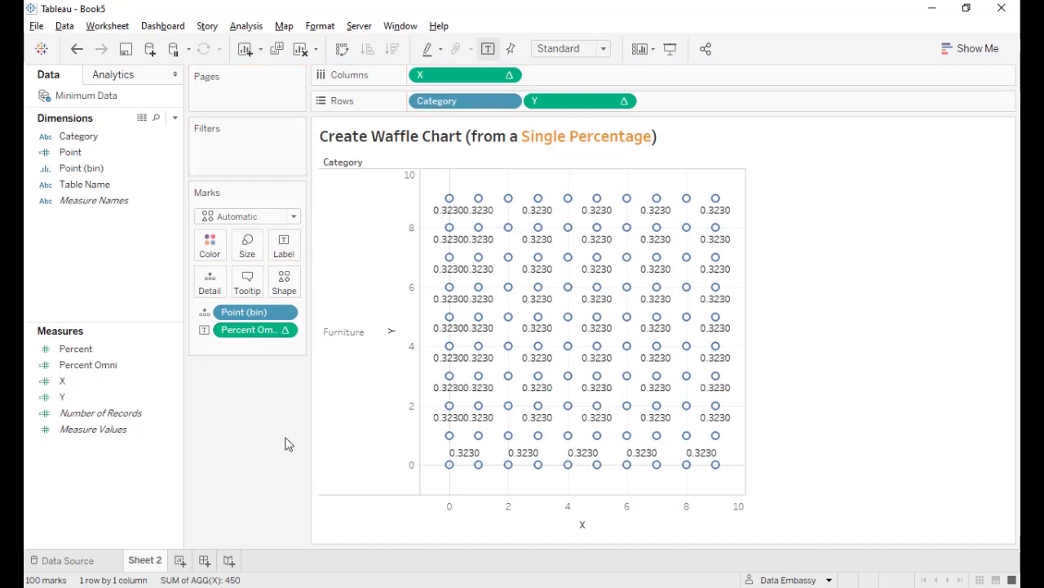
left_click_drag(88, 365, 128, 482)
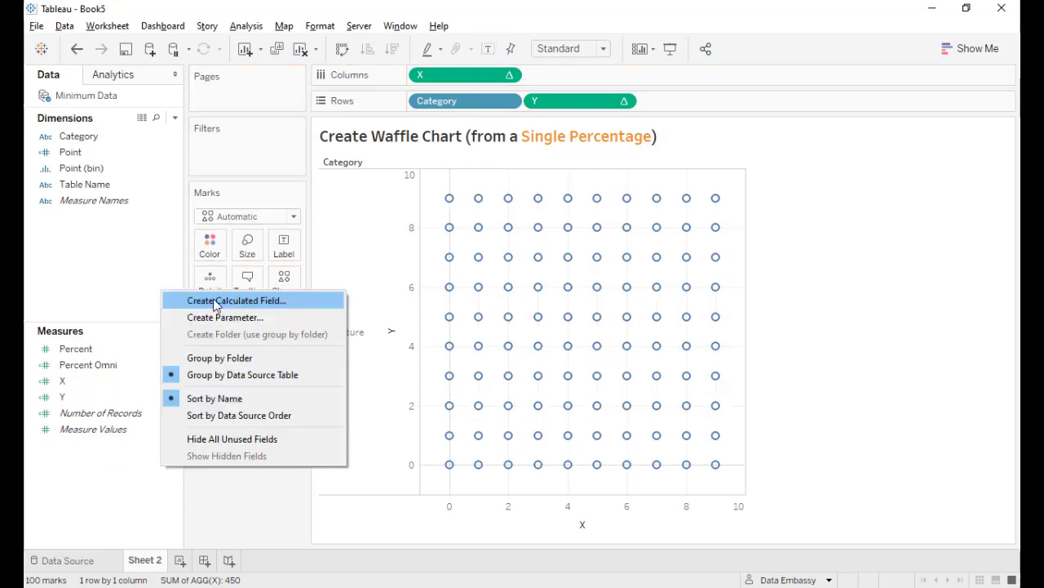
- Create calculated field Above Percent with formula INDEX()/100<=[Percent Omni]
left_click(214, 304)
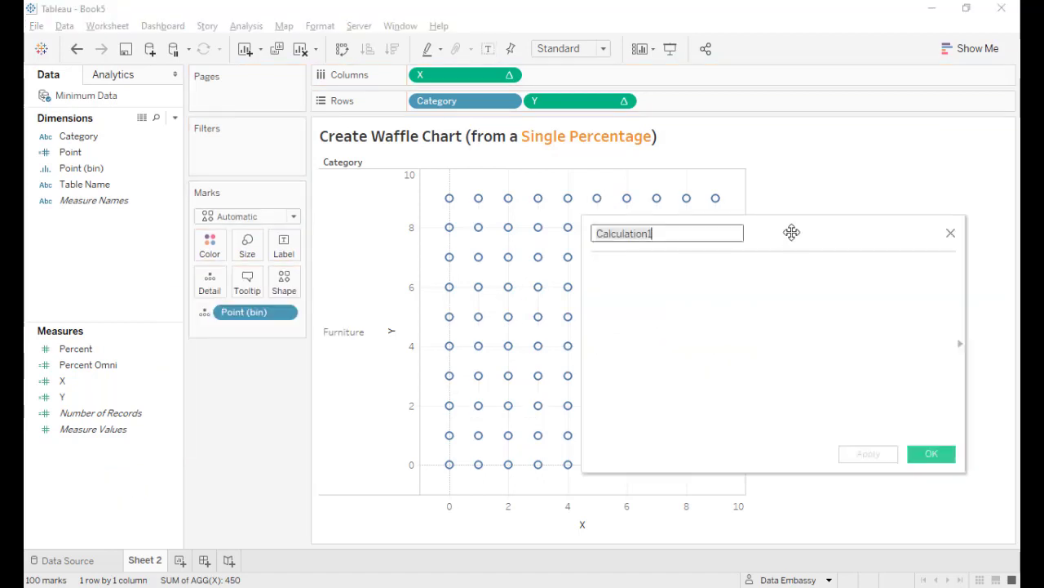
left_click_drag(793, 236, 845, 243)
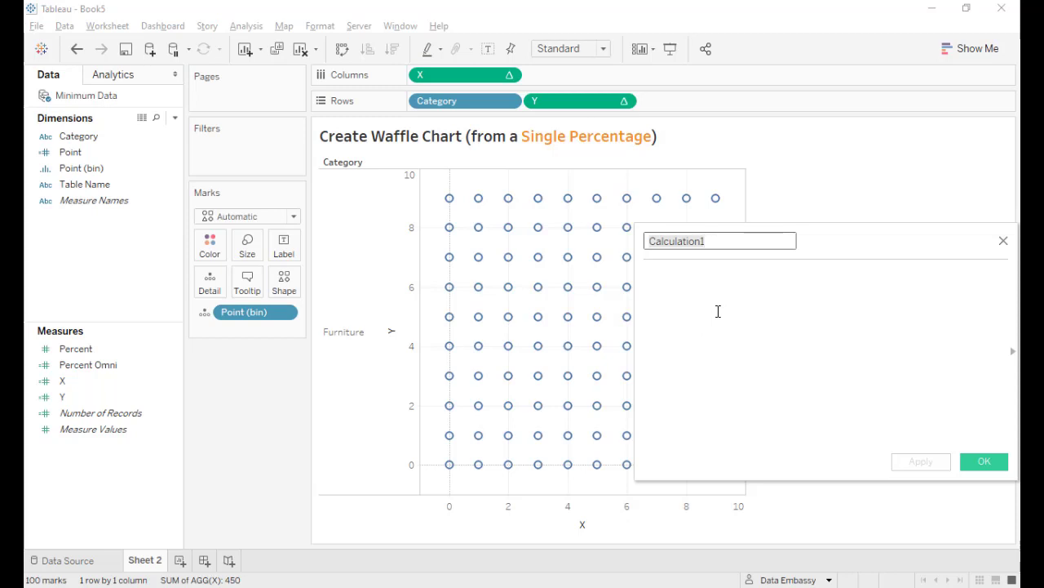
type("Above ")
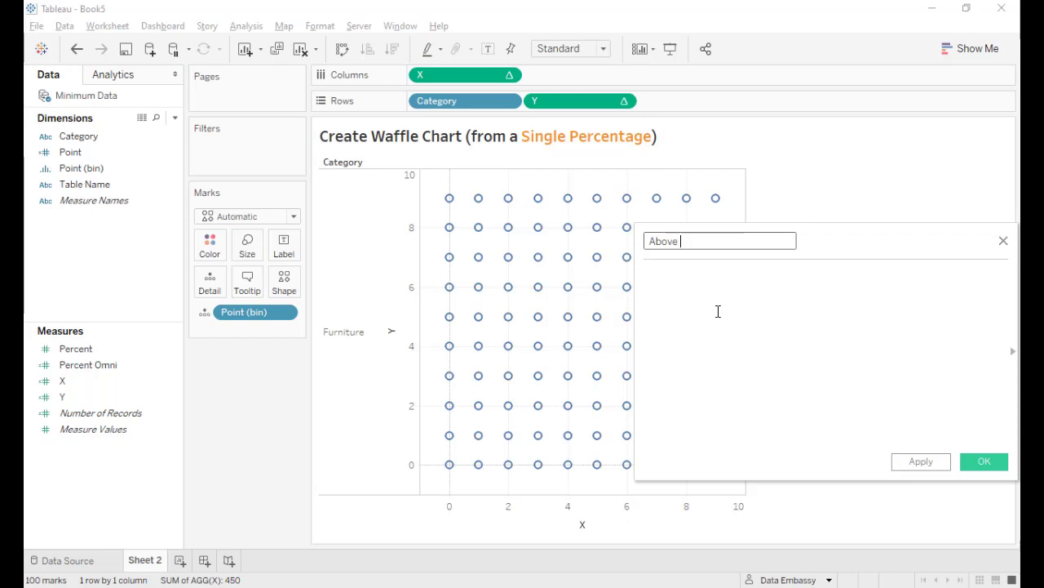
type("Percent")
left_click(703, 299)
type("ind")
key("Return")
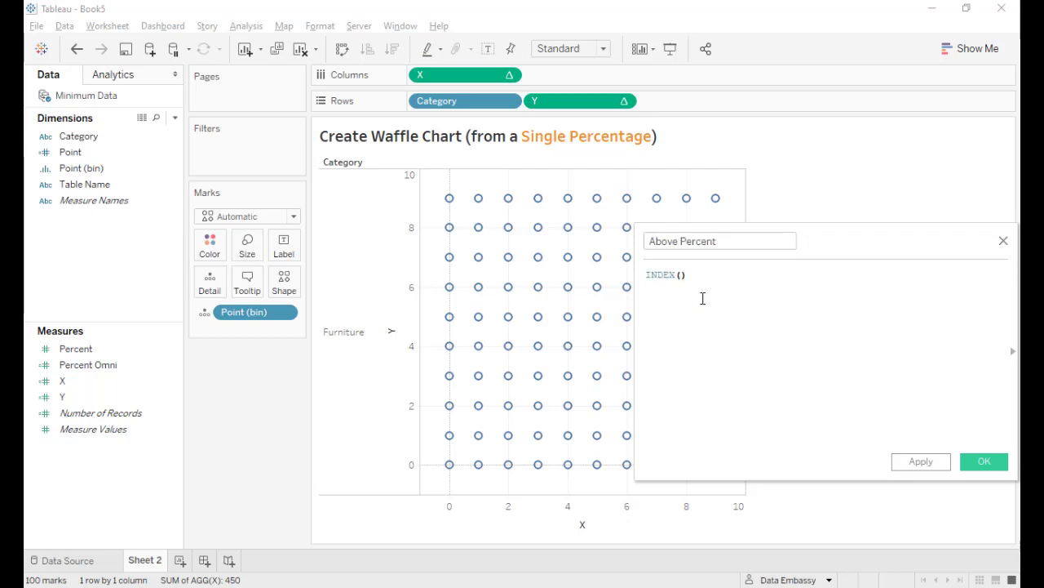
type("/100")
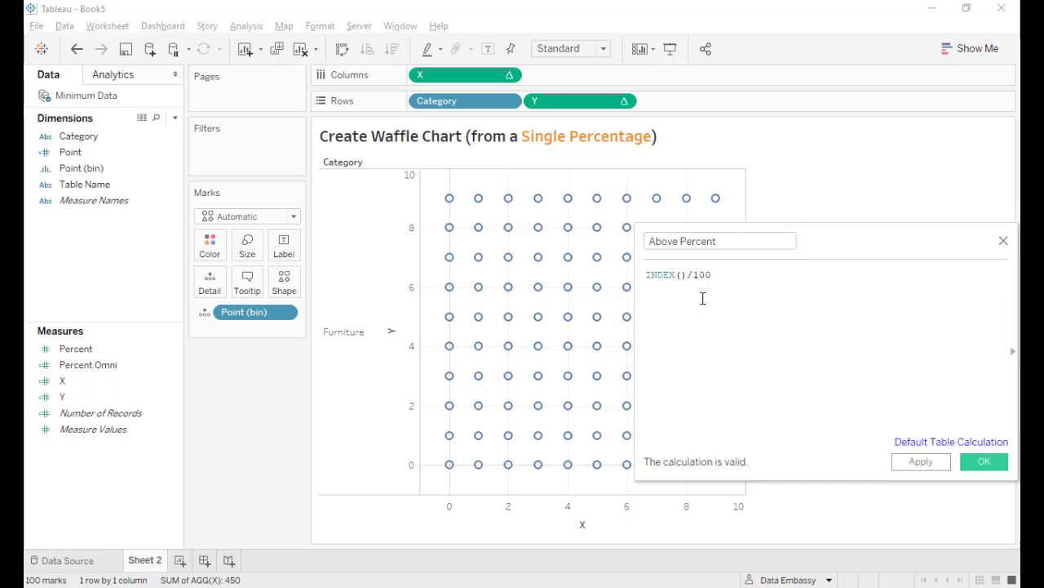
type("<")
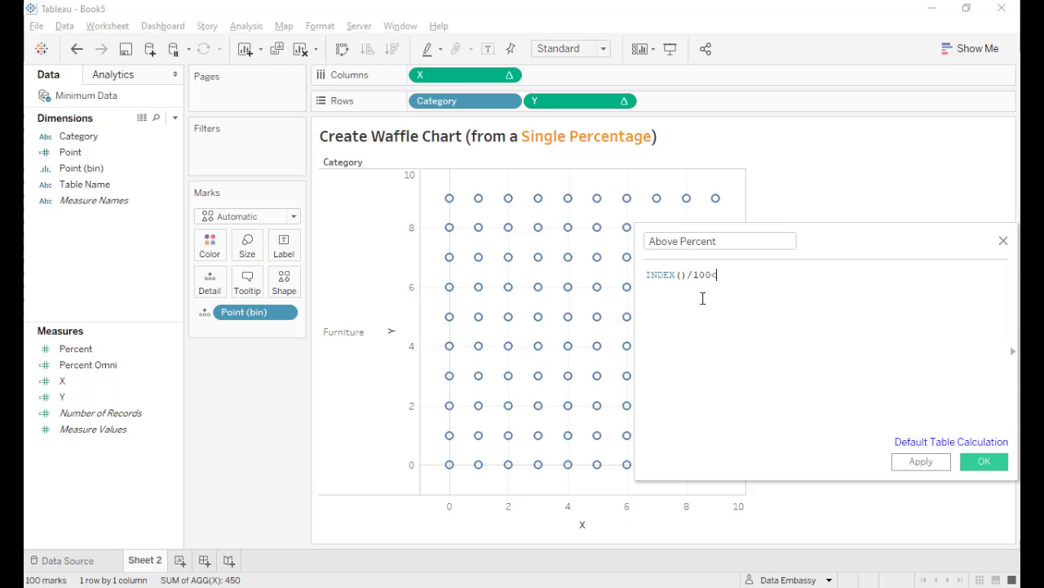
type("=")
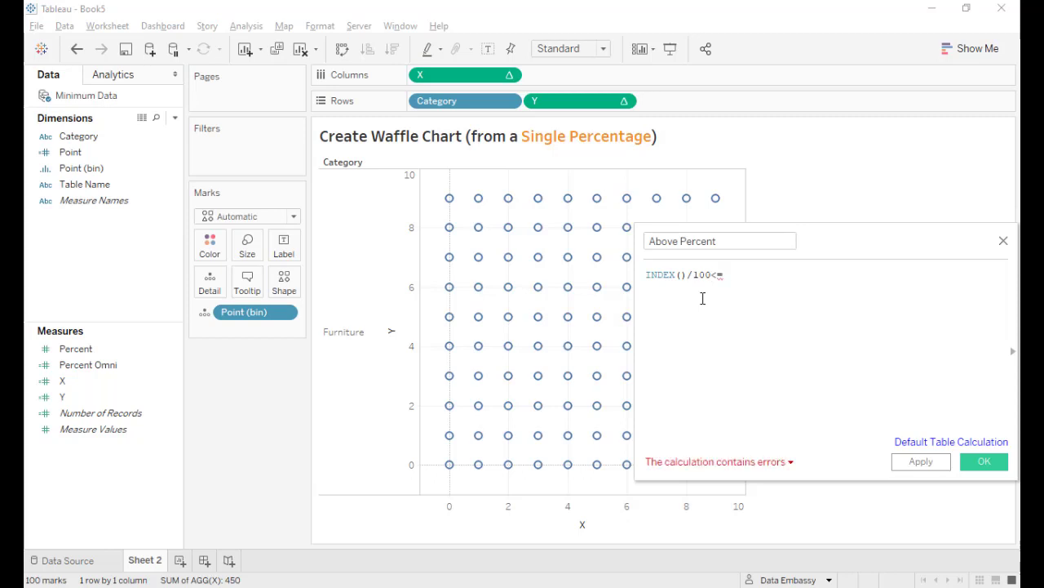
type("per")
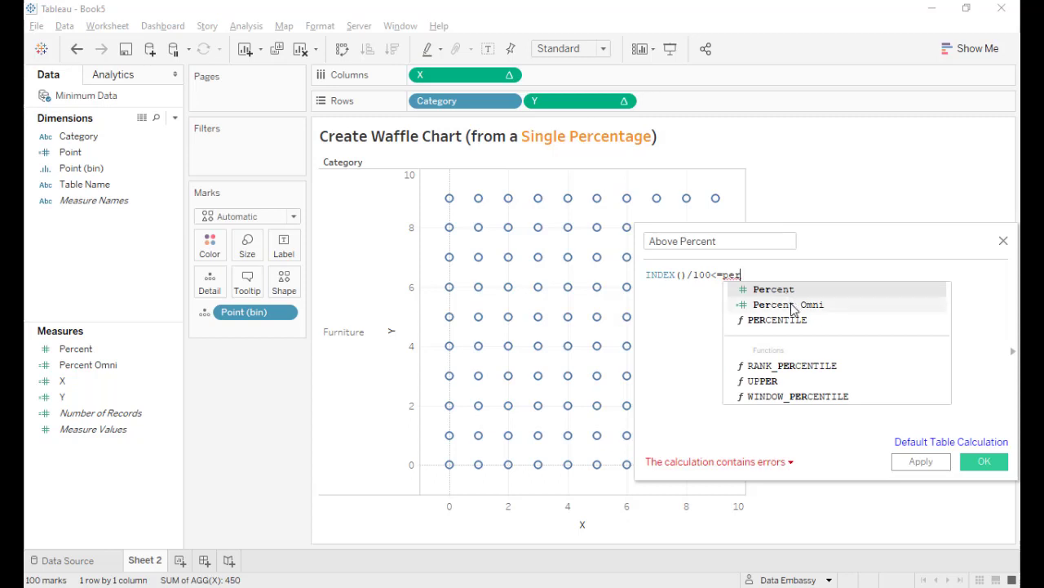
double_click(793, 306)
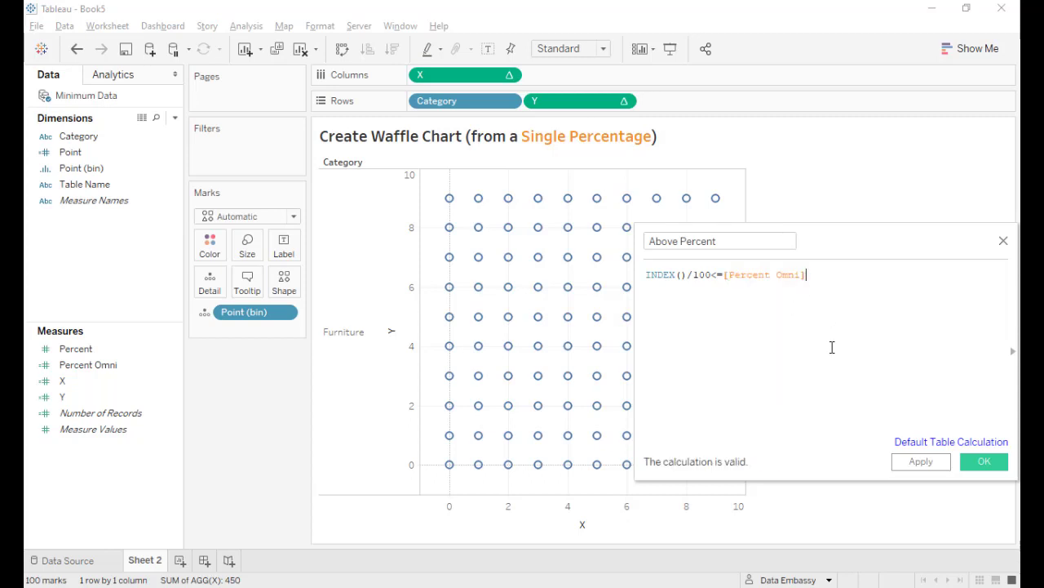
key("Return")
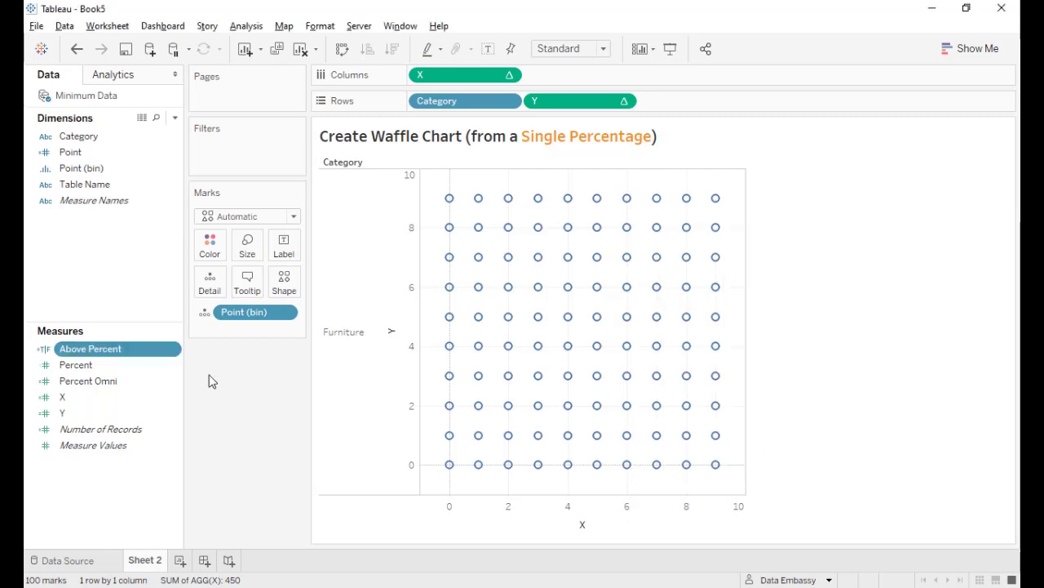
- Color the marks by Above Percent, computed along Point (bin)
left_click_drag(96, 349, 211, 247)
left_click(284, 312)
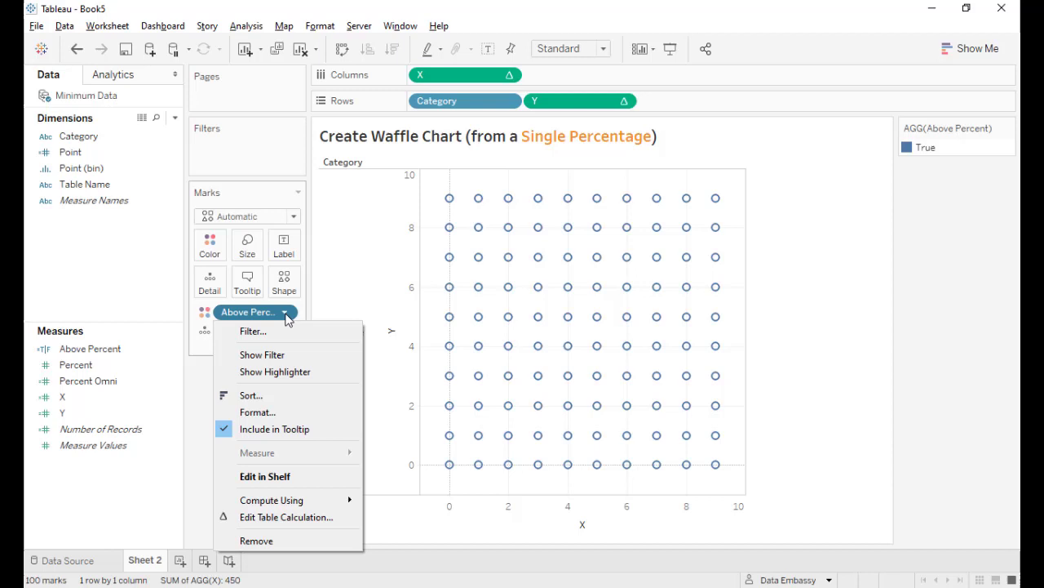
mouse_move(318, 501)
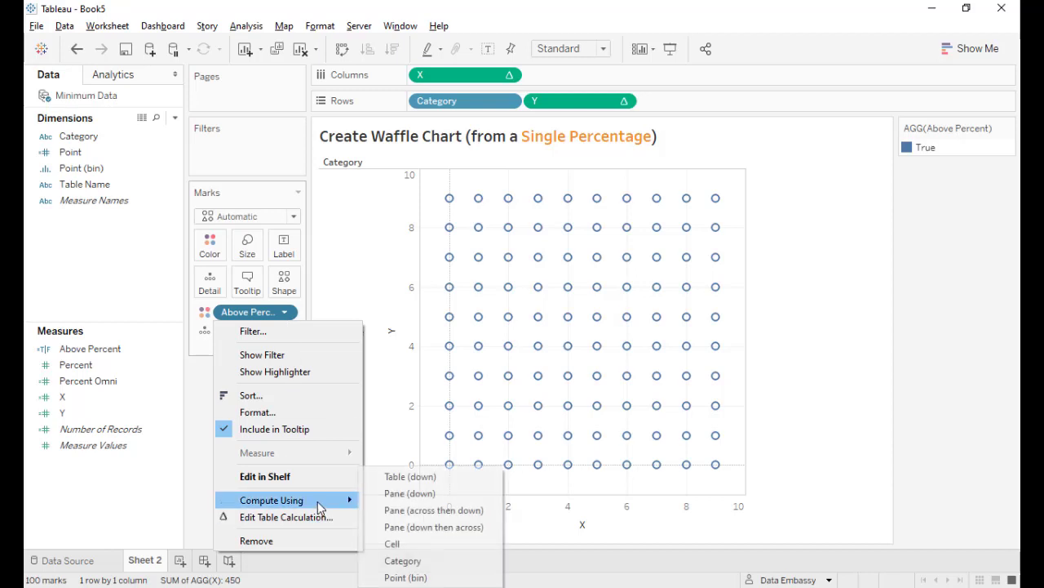
left_click(406, 576)
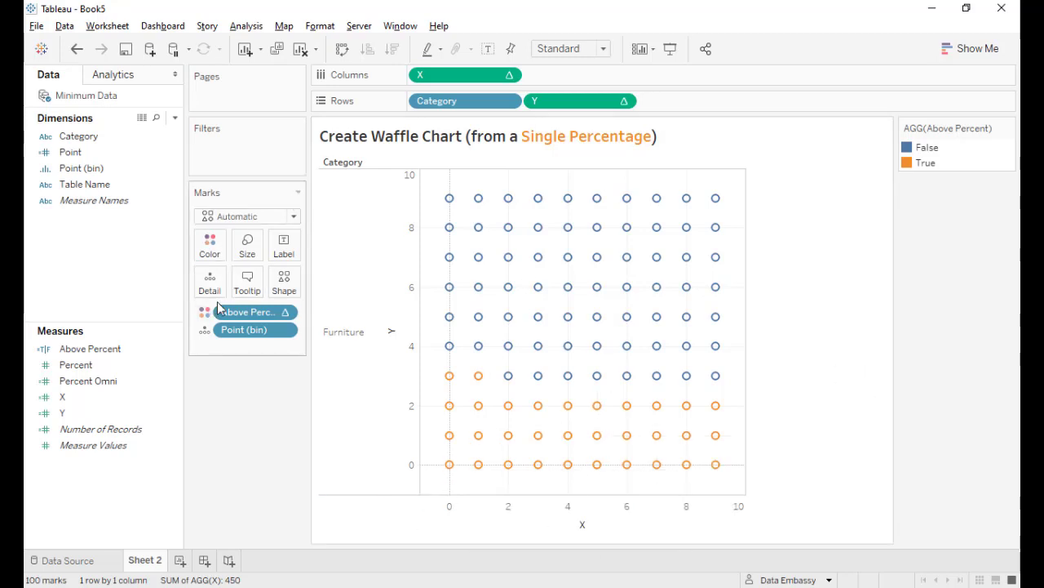
- Switch the mark shape to filled circles and enlarge them with the Size slider
left_click(285, 281)
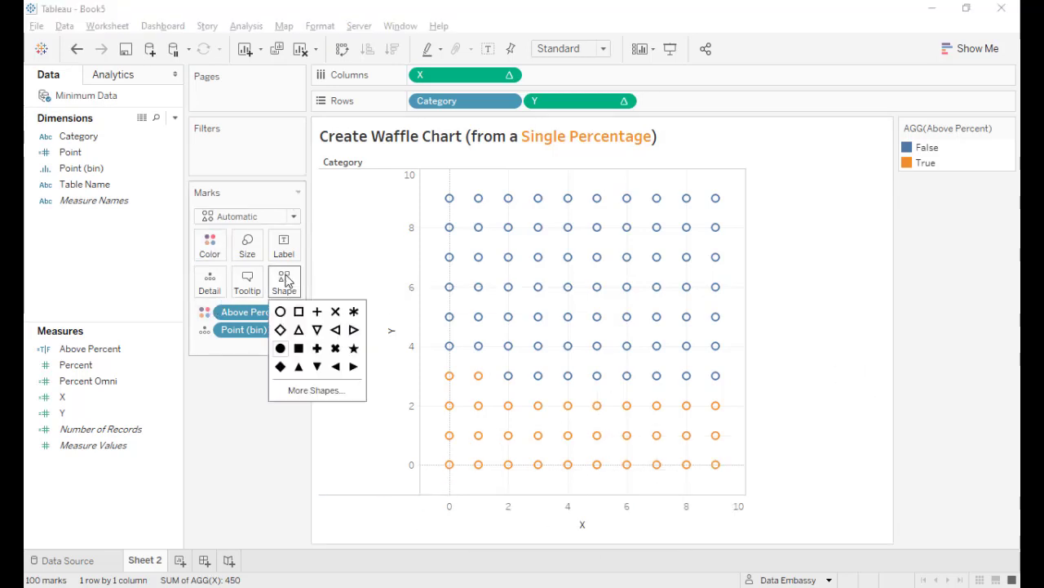
left_click(280, 347)
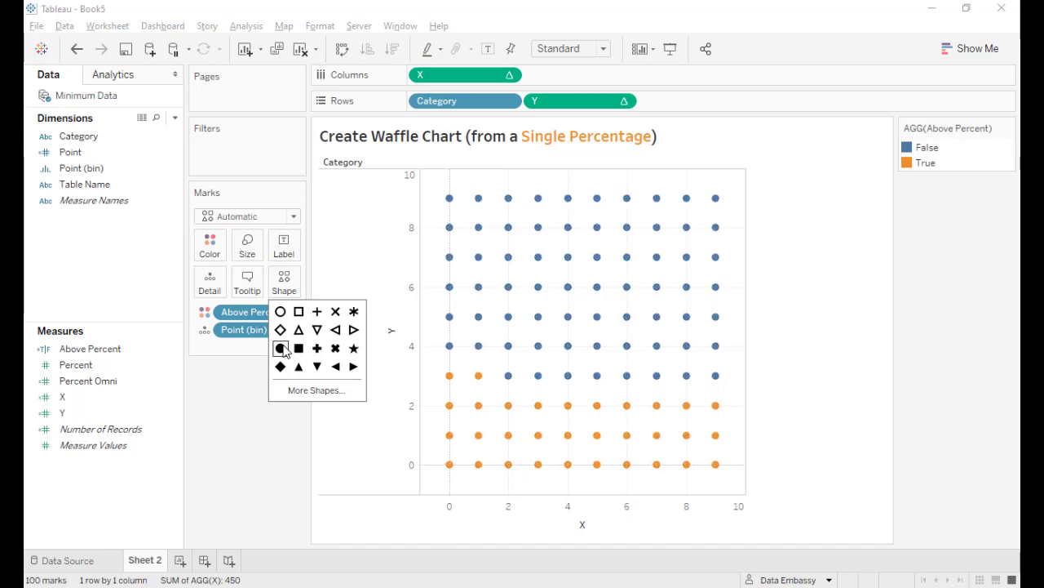
left_click(247, 245)
left_click_drag(277, 284, 308, 285)
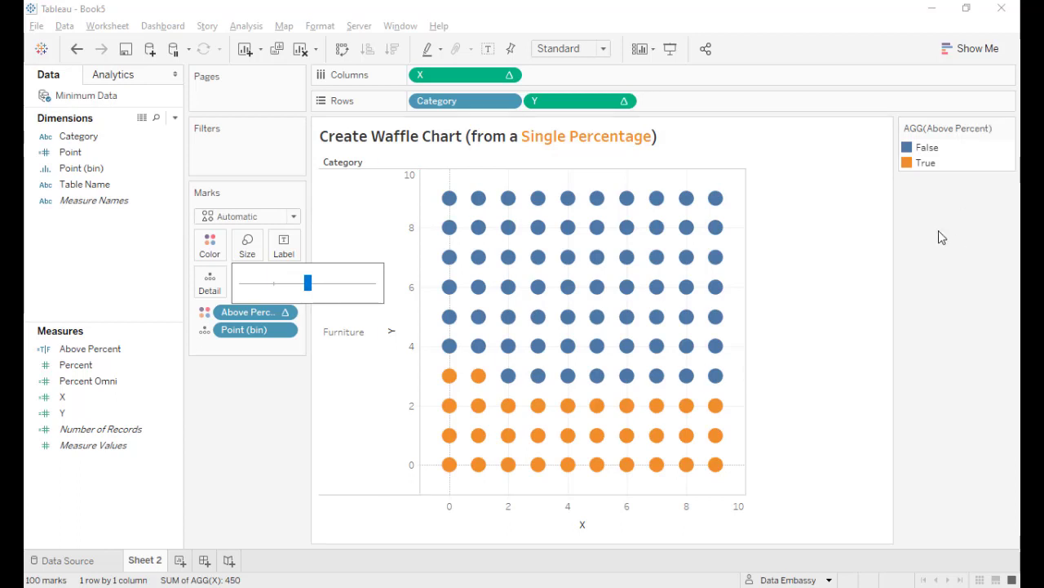
- Recolor the False value in the Above Percent legend to gray
left_click(911, 149)
double_click(911, 150)
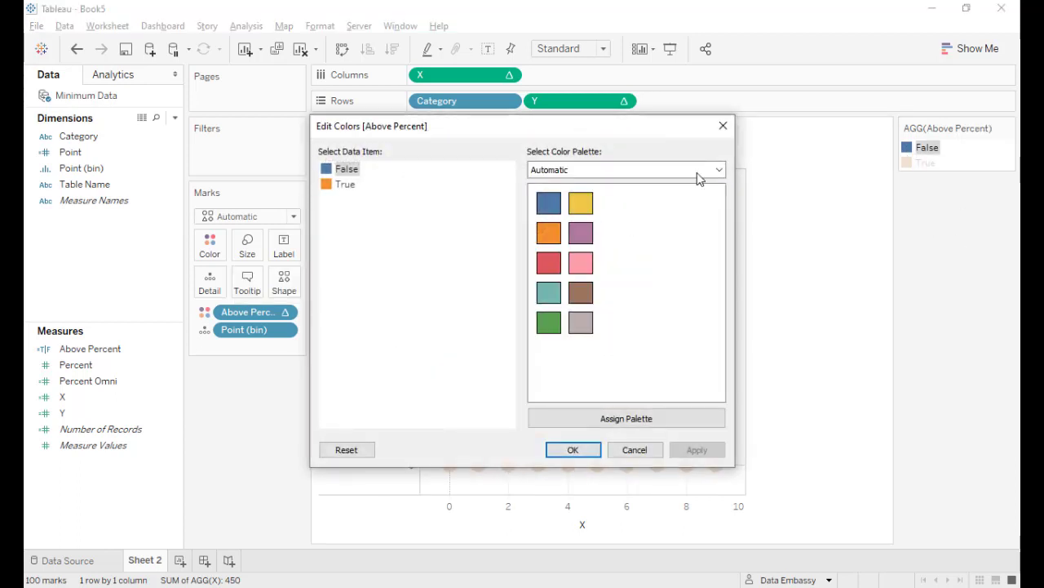
left_click(582, 323)
left_click(572, 450)
left_click(585, 453)
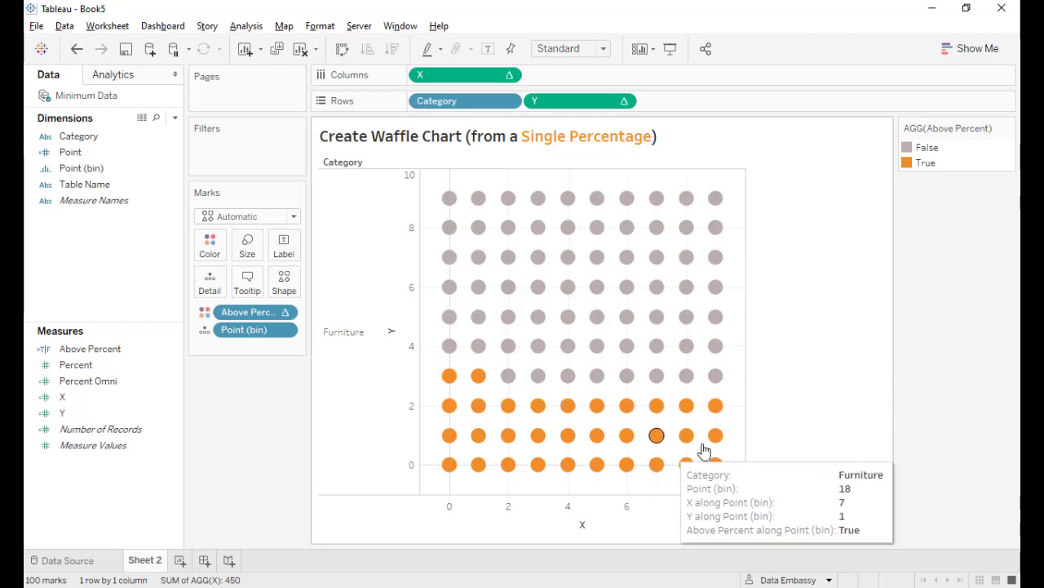
mouse_move(609, 331)
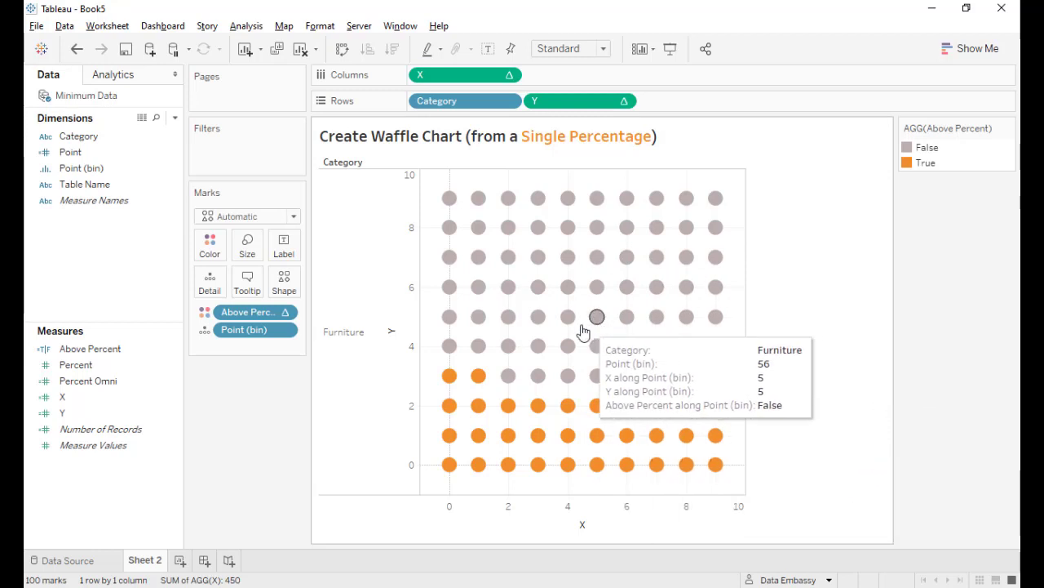
mouse_move(568, 322)
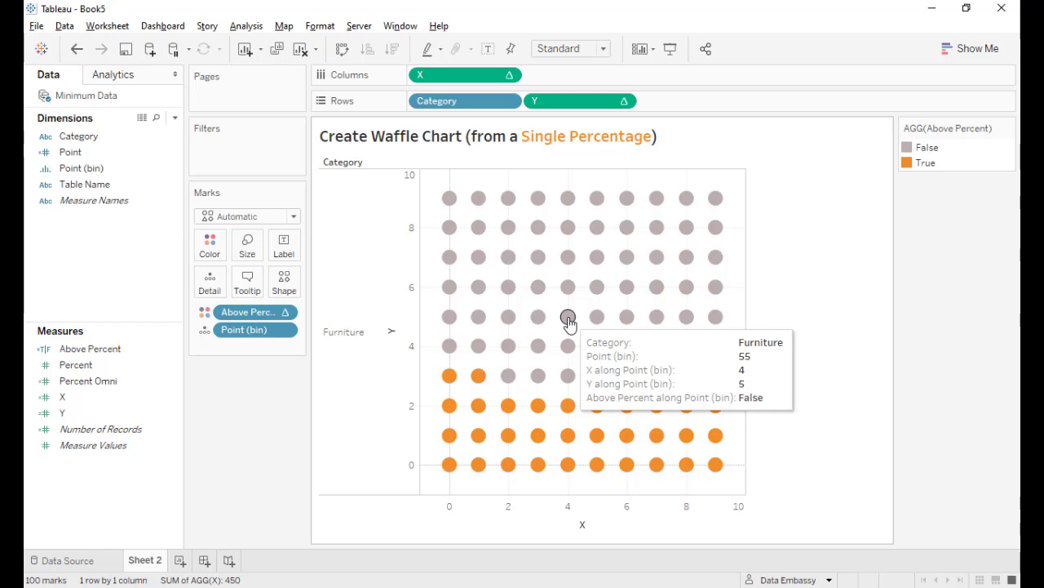
- Create a calculated field 'Label' with formula IF INDEX()=55 THEN [Percent Omni] END
right_click(124, 483)
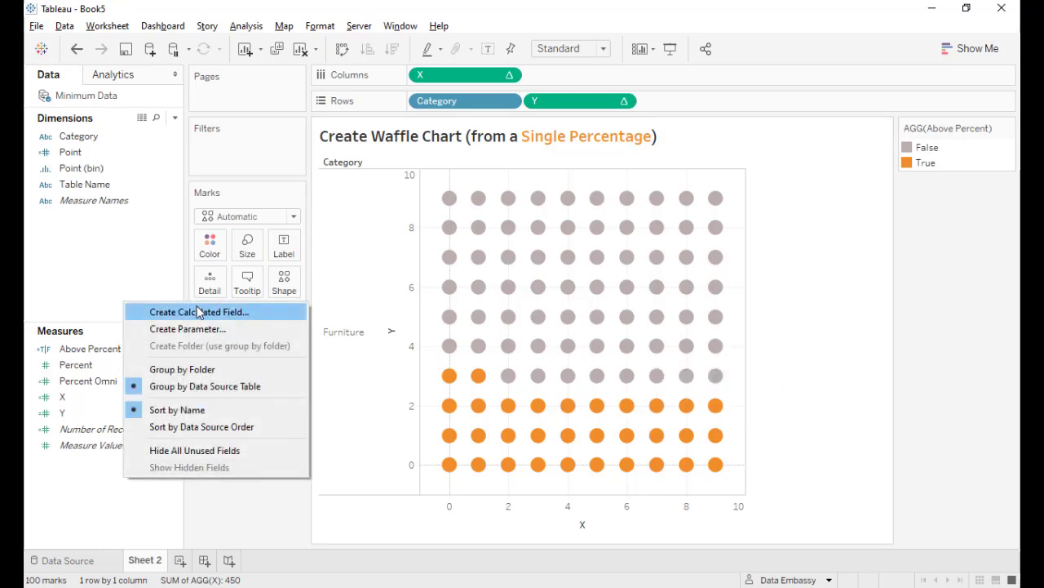
left_click(198, 312)
type("L")
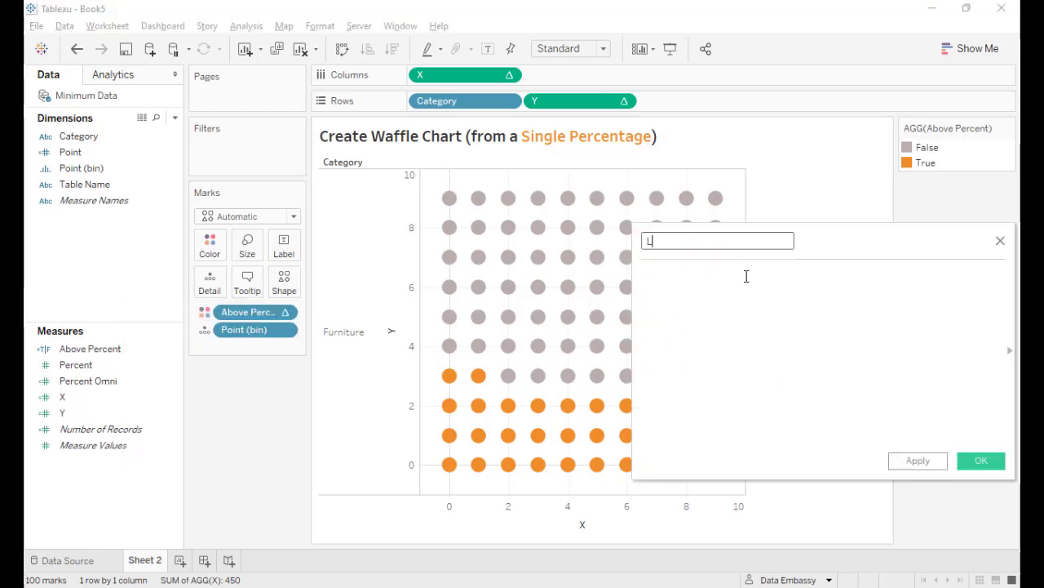
type("abel")
left_click(746, 276)
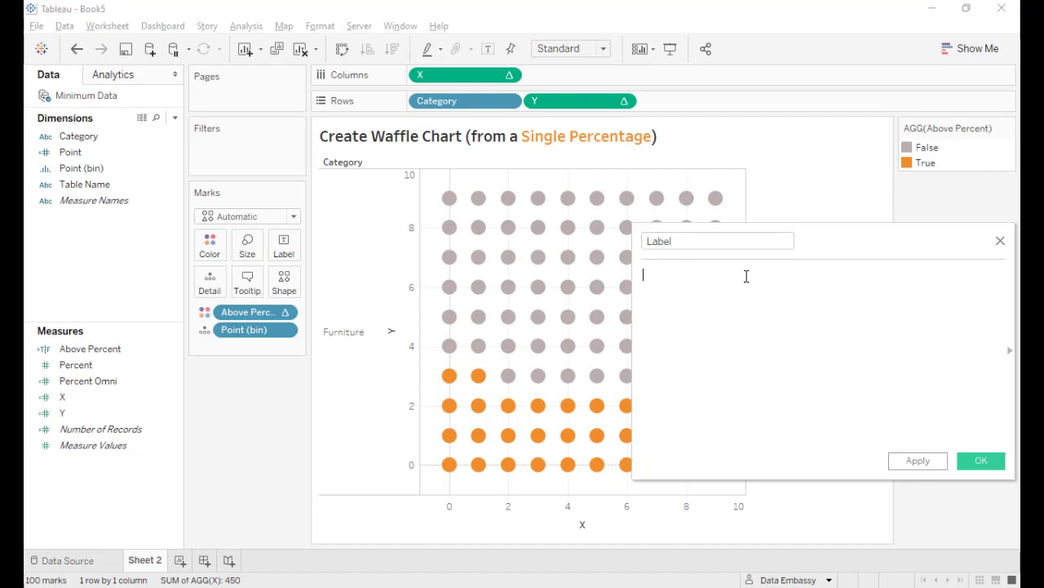
type("IF in")
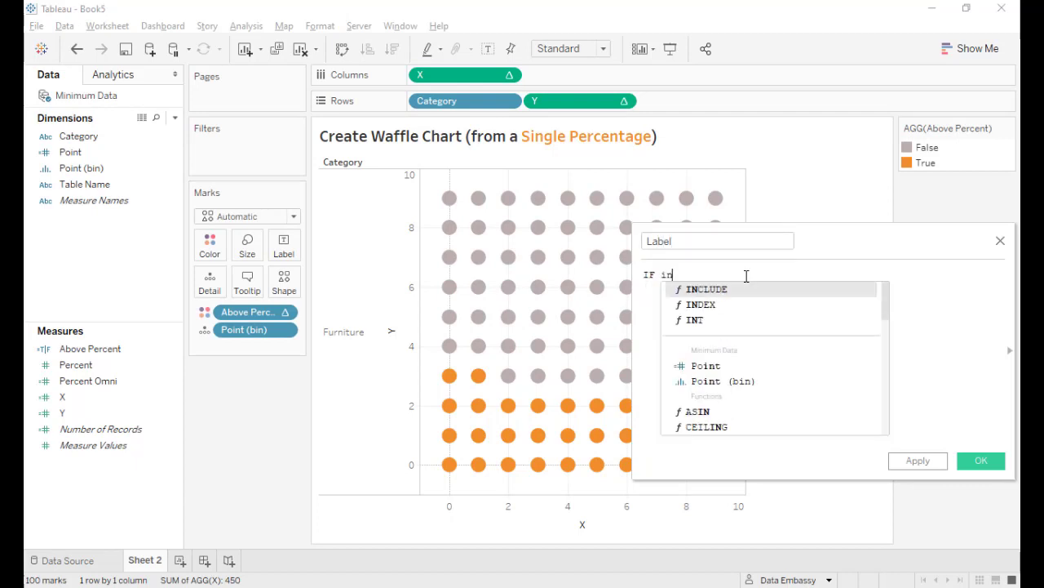
type("d")
key("Return")
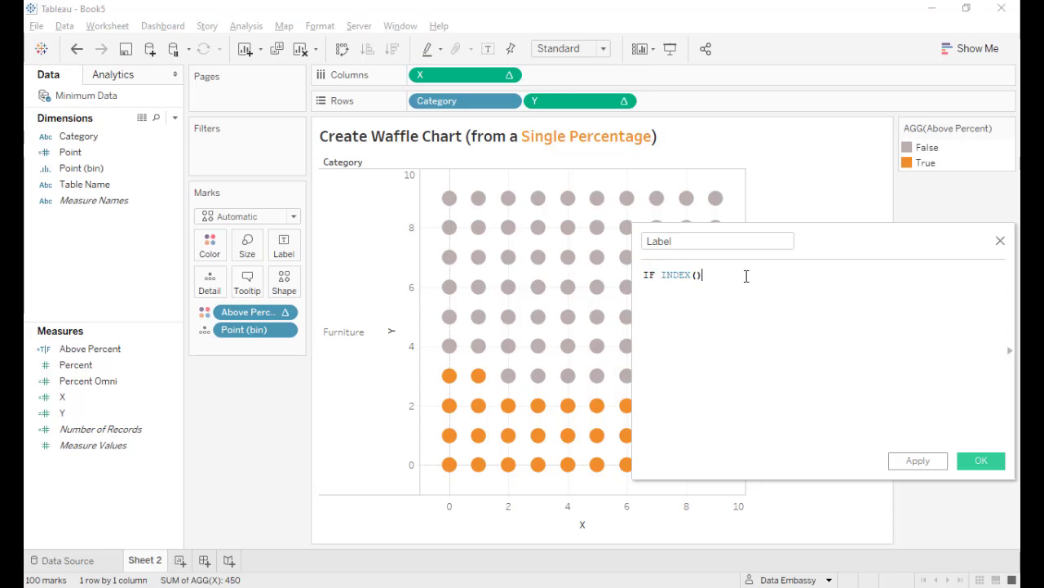
type("=55 th")
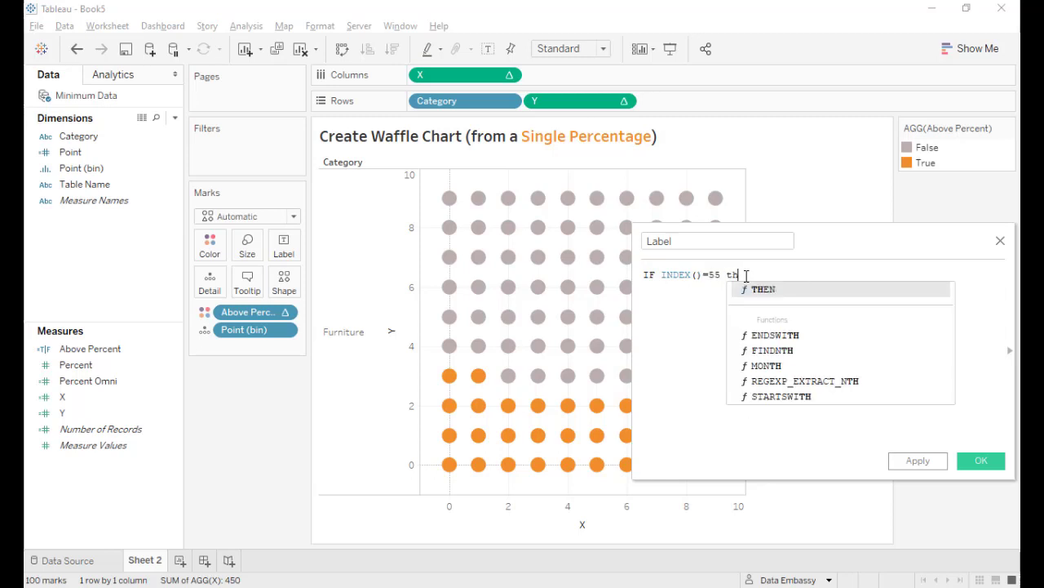
key("Return")
type("per")
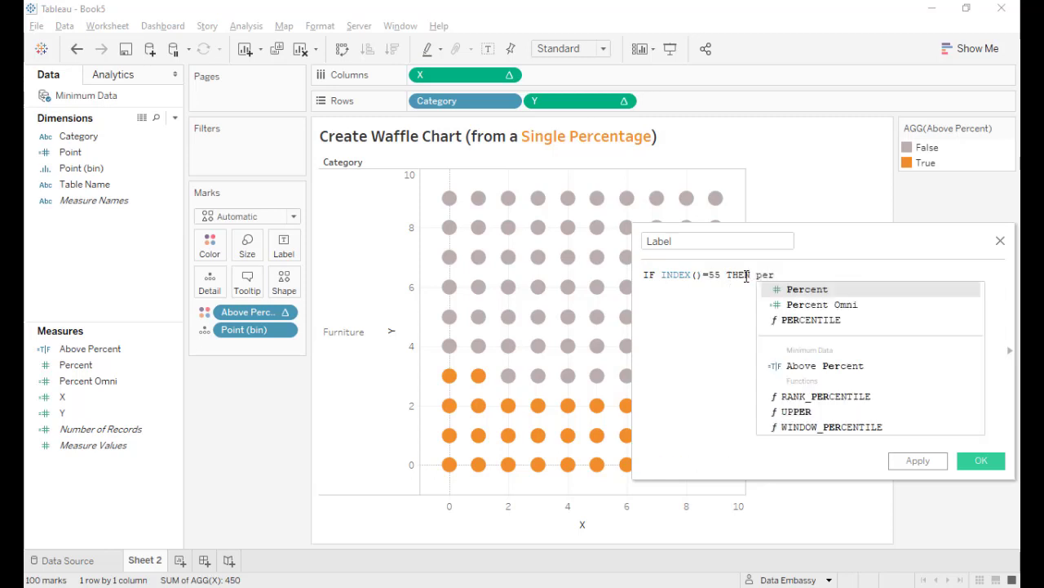
left_click(865, 305)
- Save Label, drop it on the Label card, and compute it using Point (bin)
key("Return")
left_click_drag(77, 365, 284, 244)
left_click(284, 330)
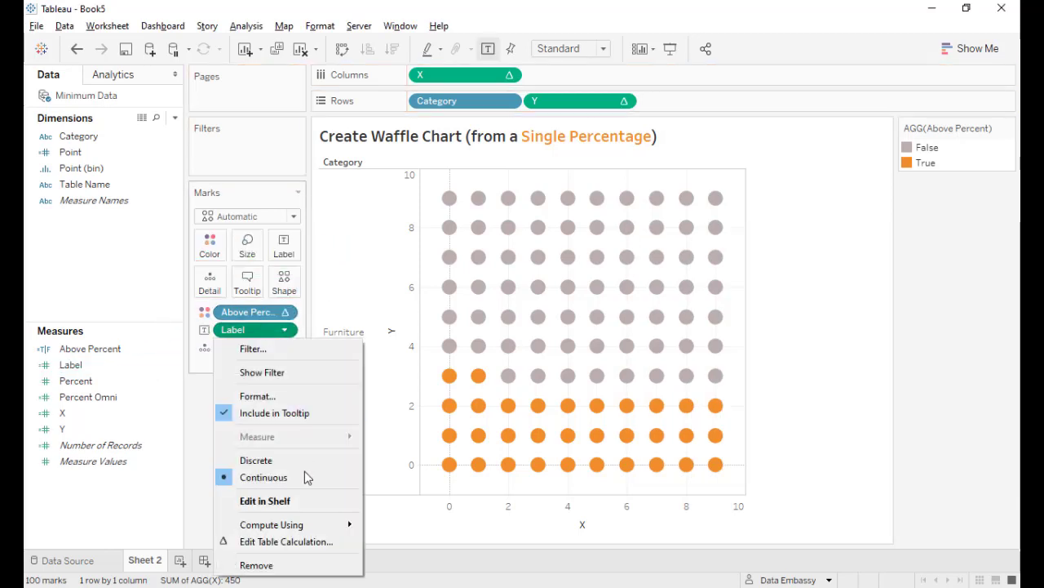
mouse_move(327, 524)
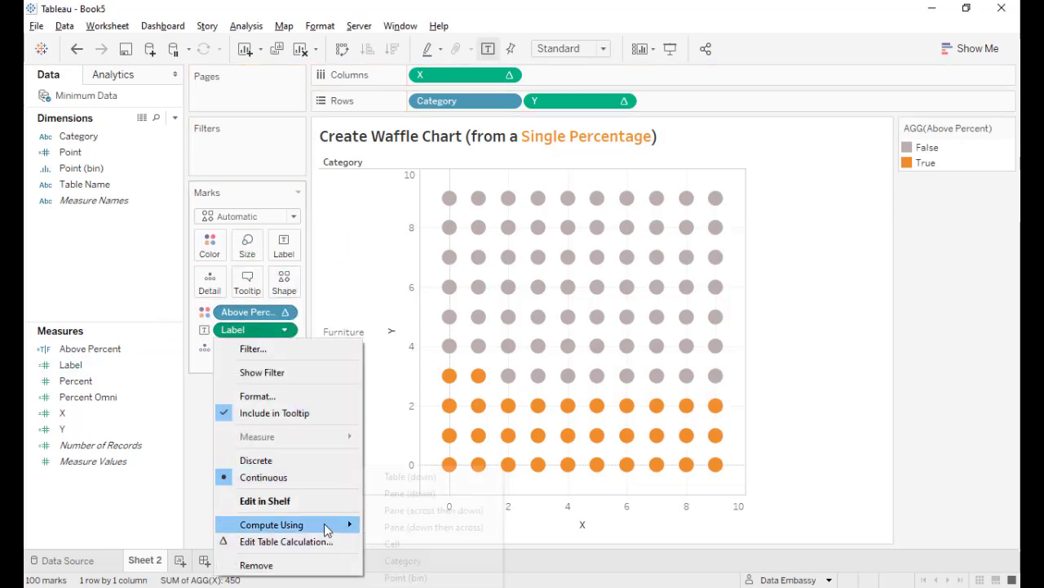
left_click(405, 577)
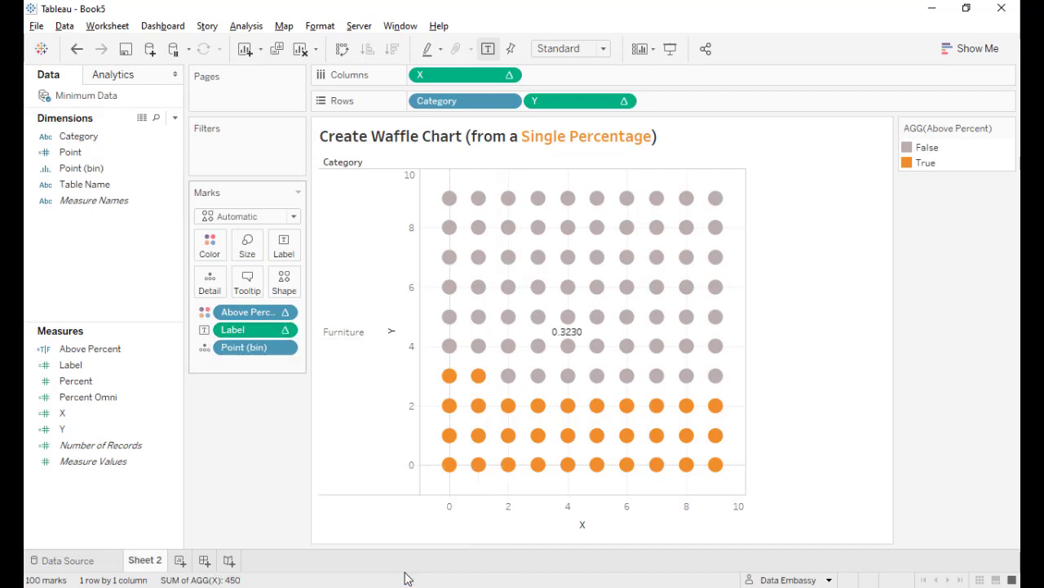
left_click(285, 330)
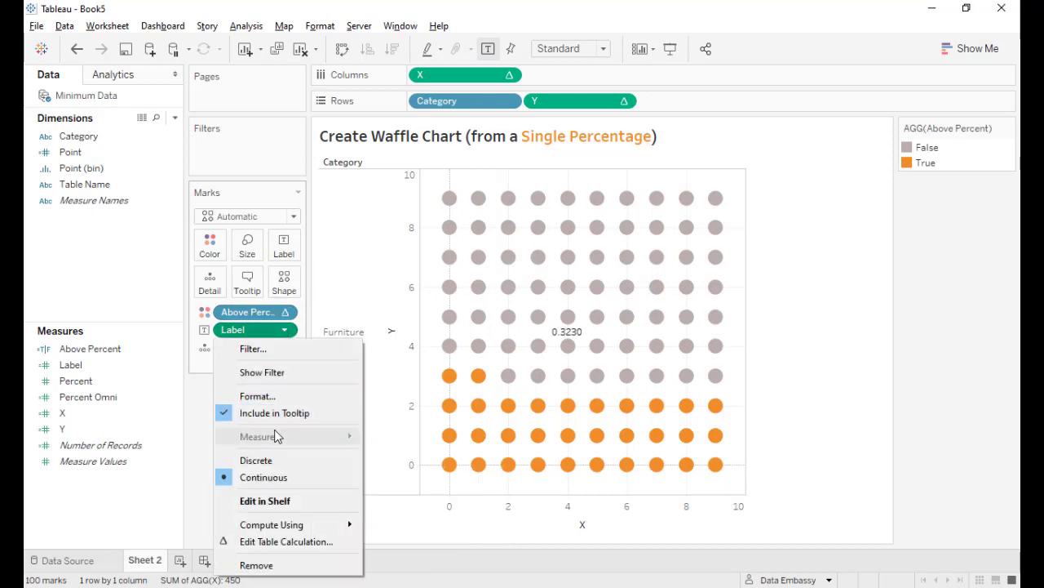
- Format the Label values as a percentage with 0 decimal places
left_click(263, 396)
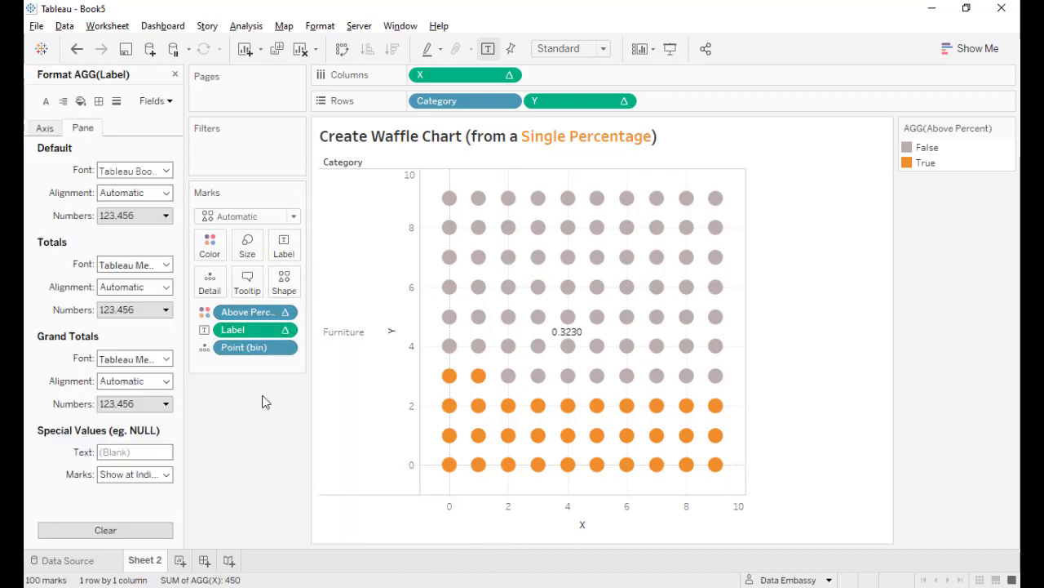
left_click(161, 220)
left_click(132, 310)
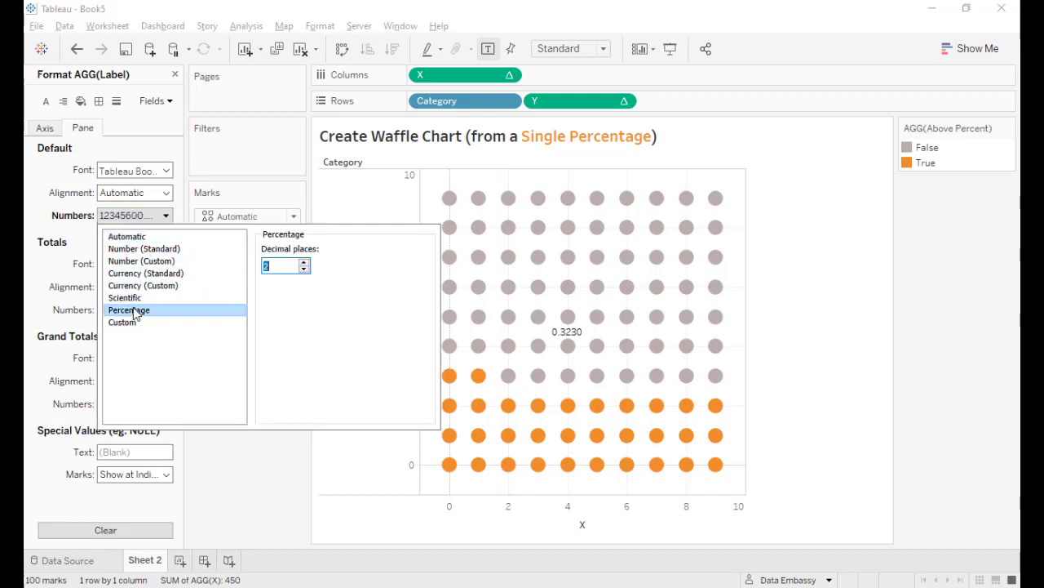
left_click(305, 270)
left_click(305, 270)
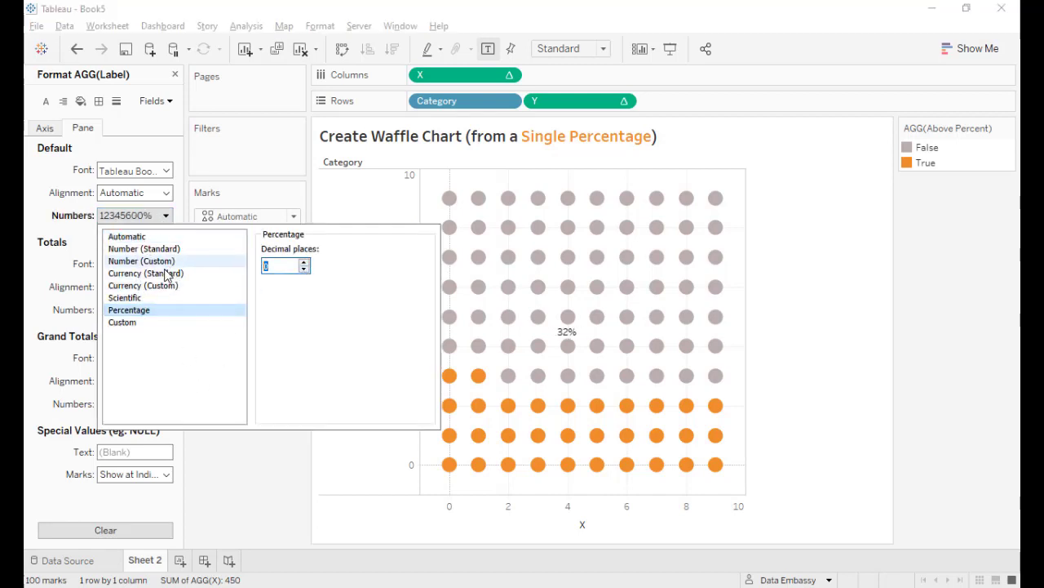
- Set the label font to Arial, 26 point, bold
left_click(139, 171)
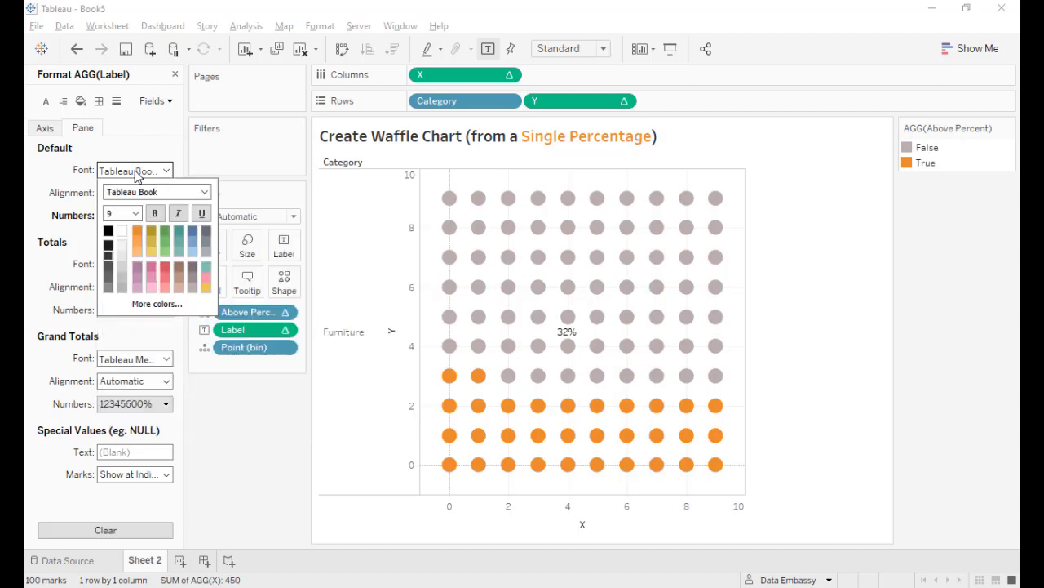
left_click(136, 213)
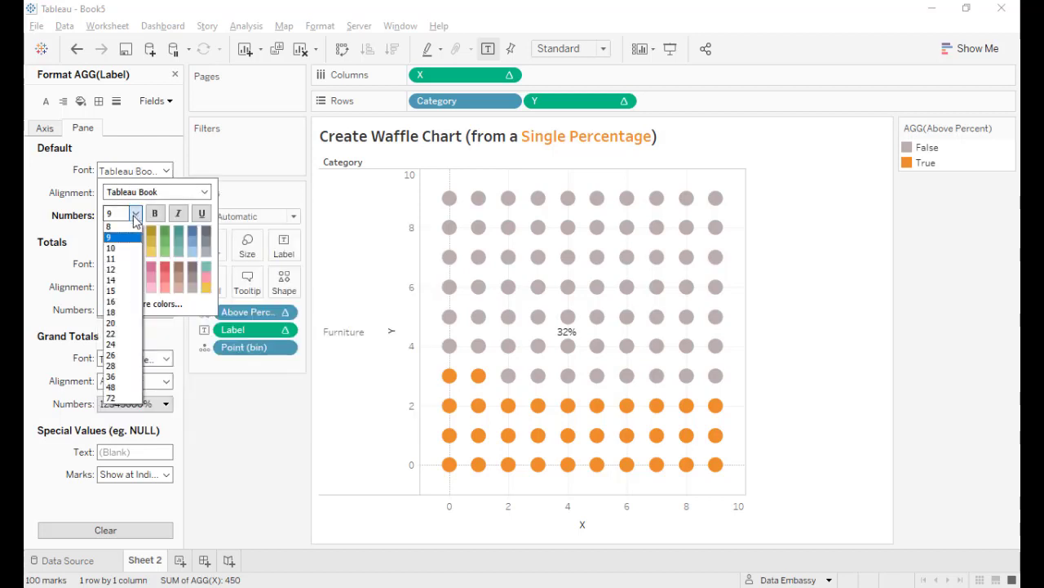
left_click(115, 355)
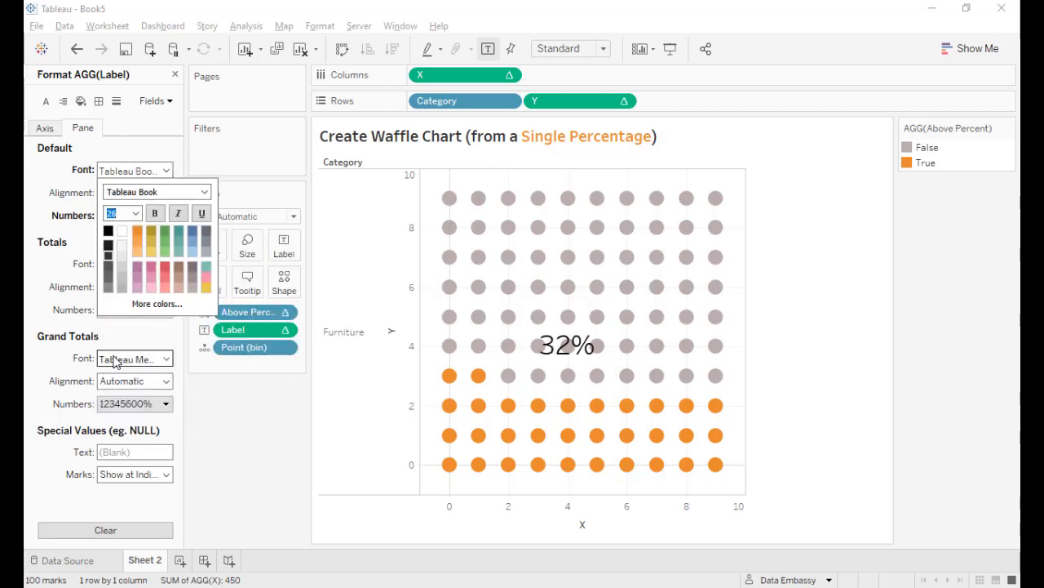
left_click(154, 213)
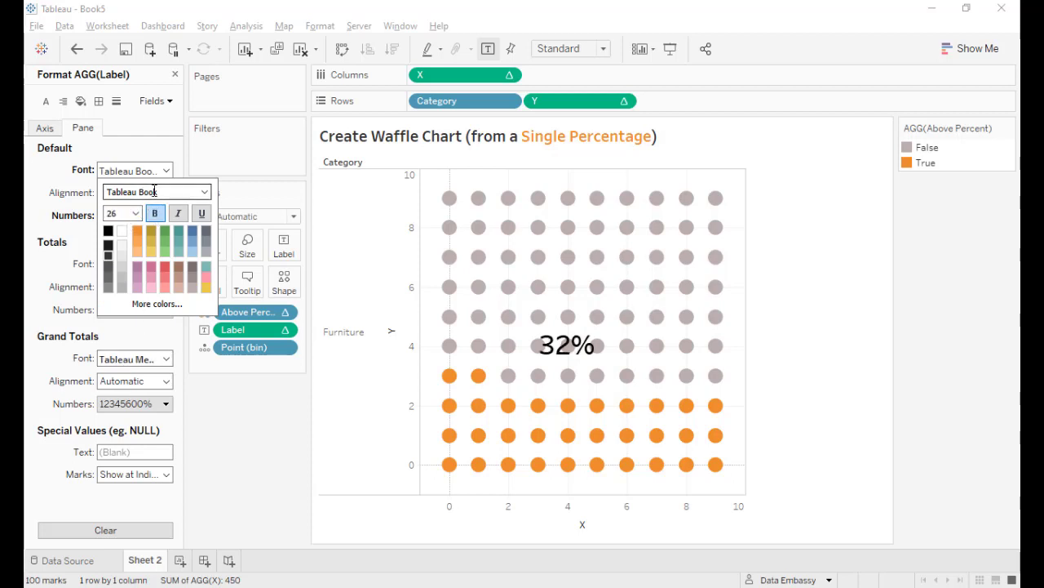
left_click(198, 191)
scroll(187, 229, "up", 15)
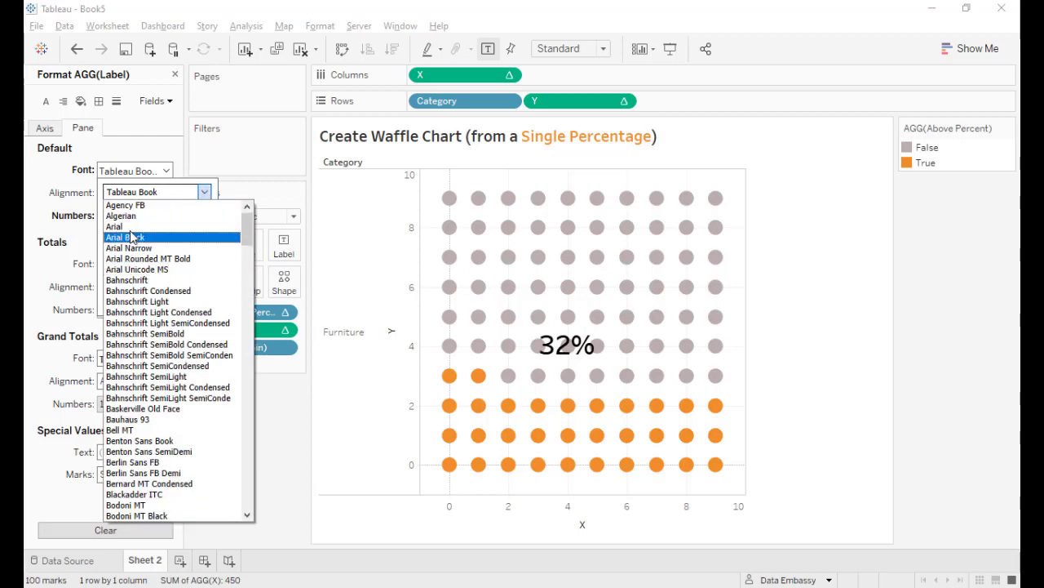
left_click(130, 226)
- Align the label Middle Center and allow labels to overlap the circles
left_click(139, 196)
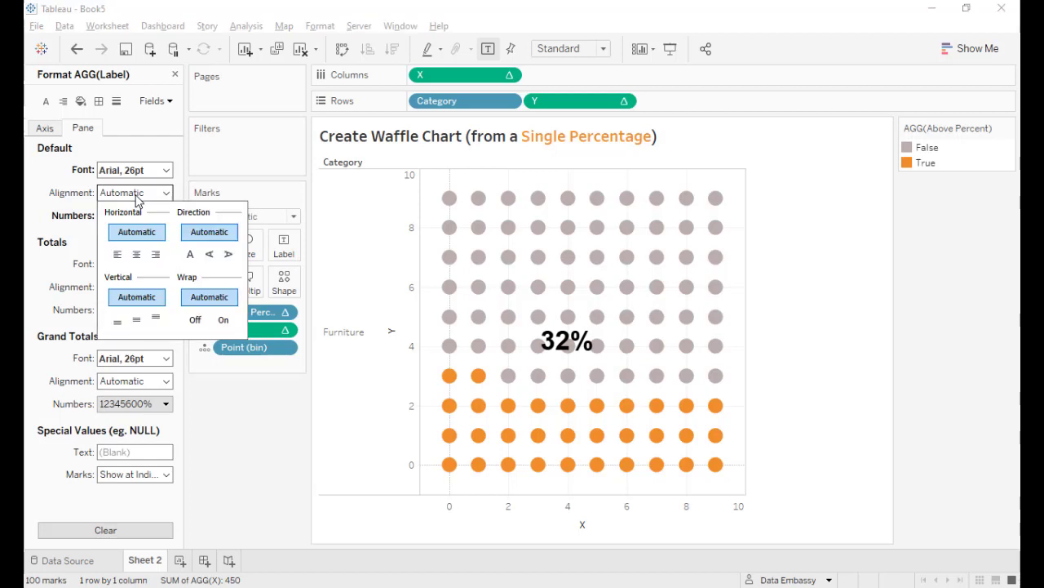
left_click(137, 254)
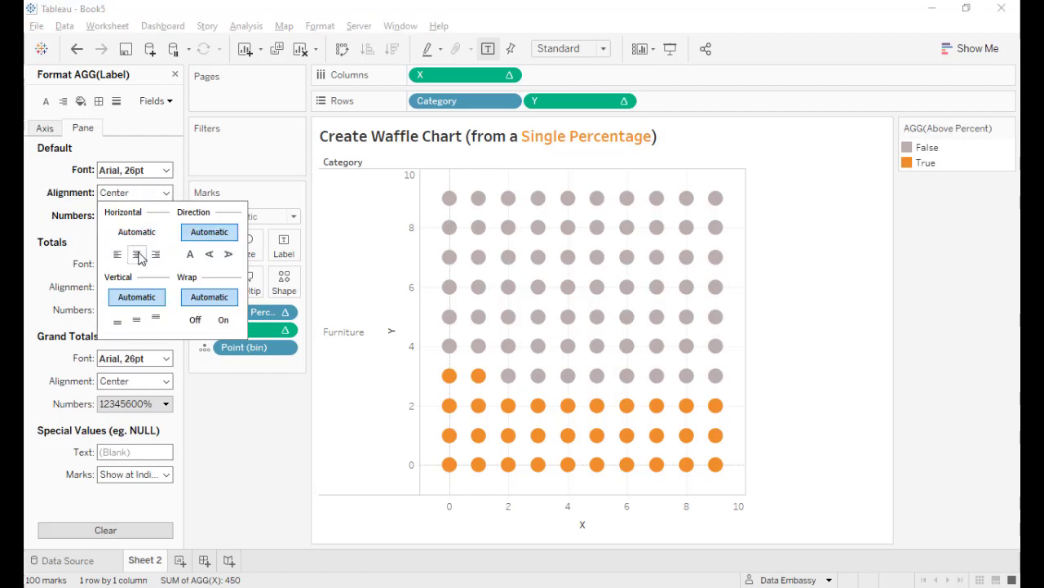
left_click(137, 324)
left_click(215, 417)
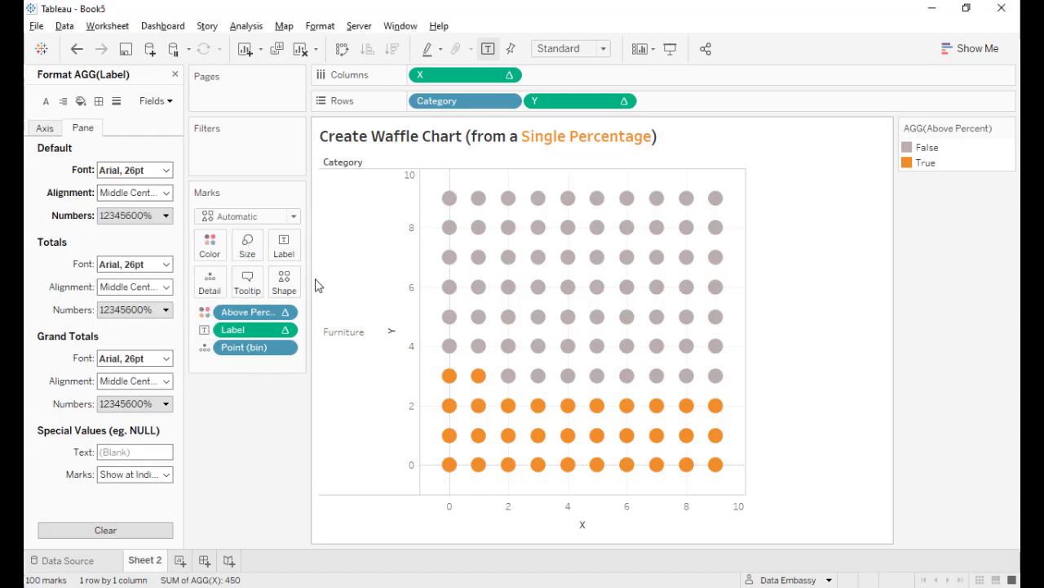
left_click(282, 254)
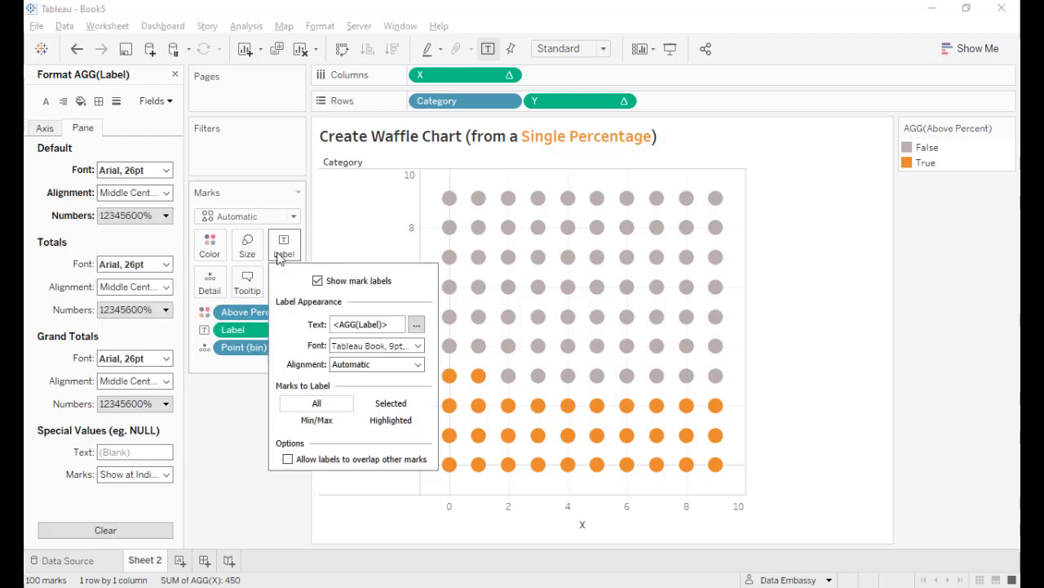
left_click(287, 459)
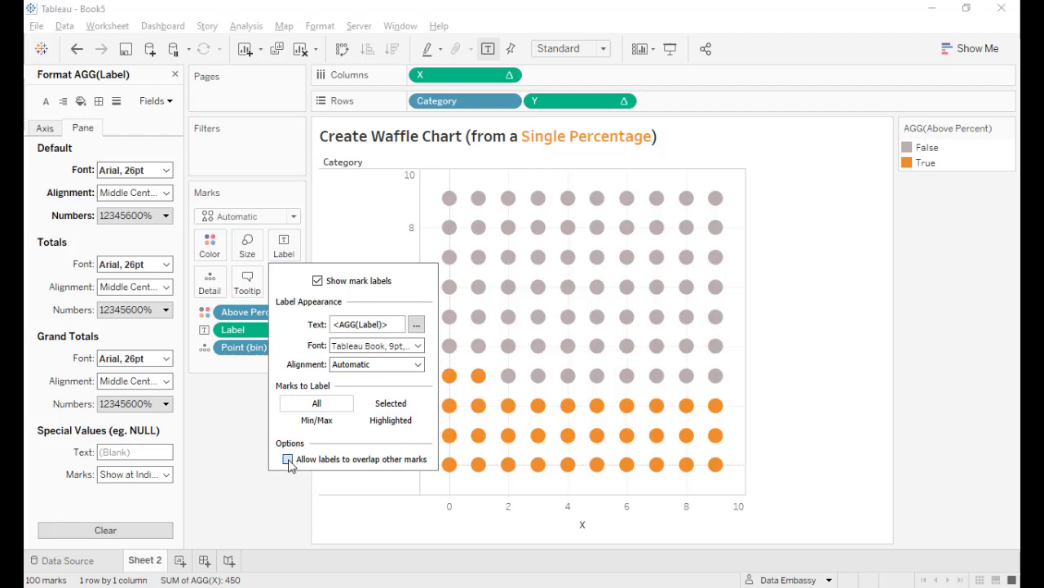
left_click(263, 518)
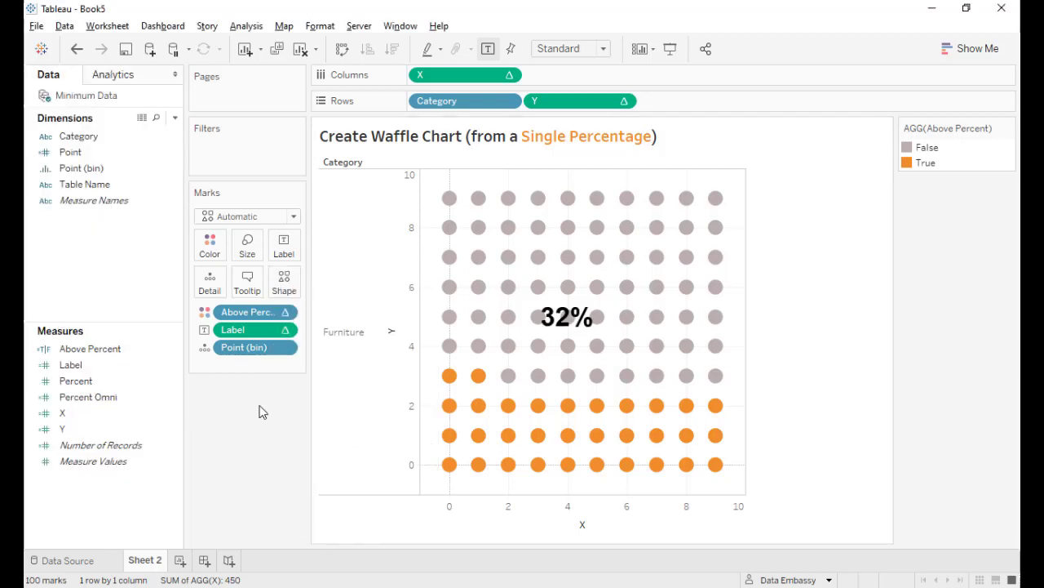